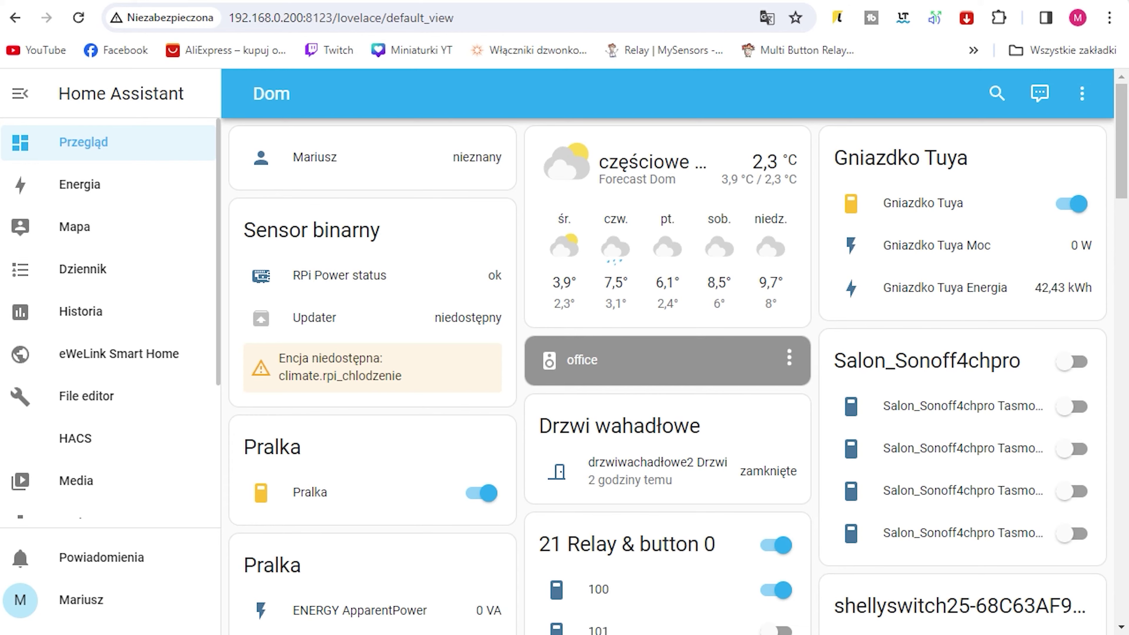
# Start a new blank automation from the automations and scenes section of the Home Assistant settings
pyautogui.scroll(-4, 124, 459)
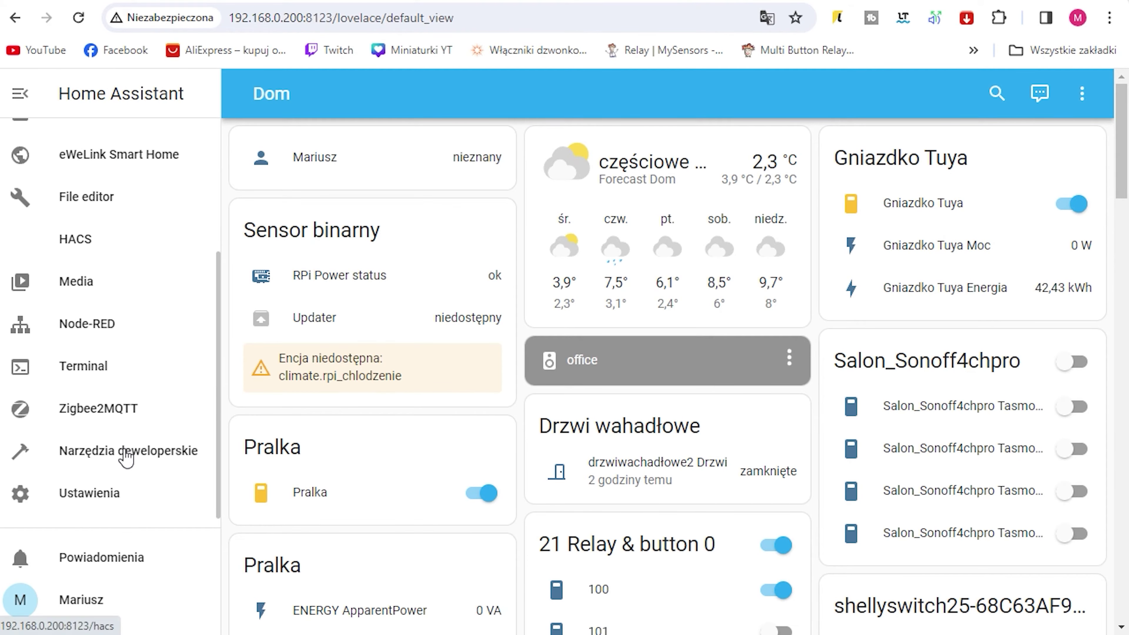
pyautogui.click(102, 489)
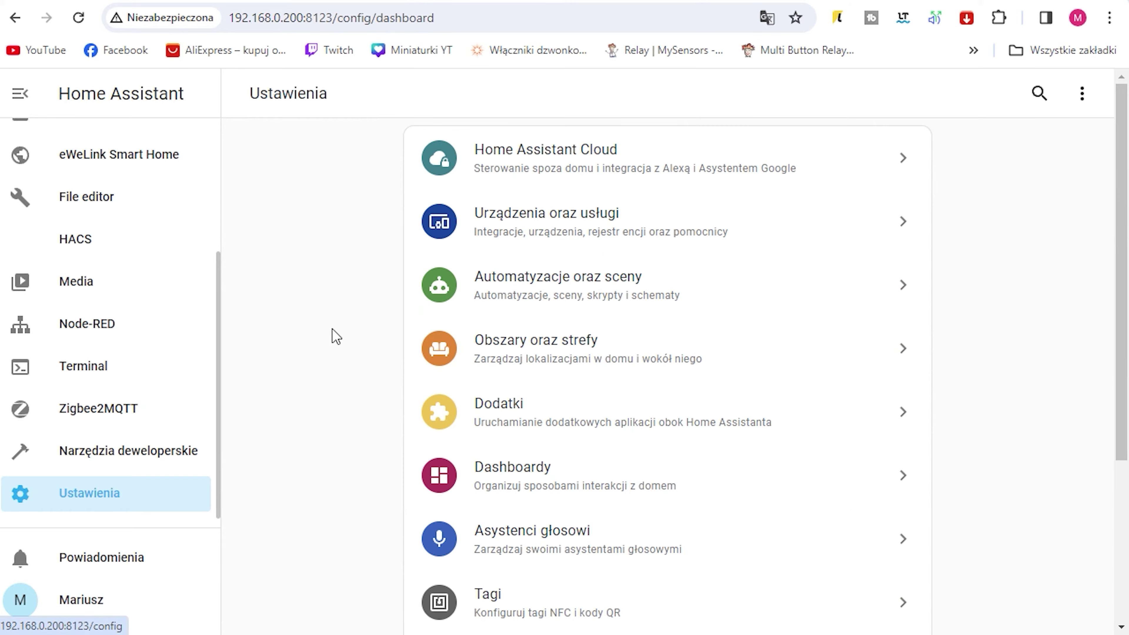
pyautogui.click(537, 298)
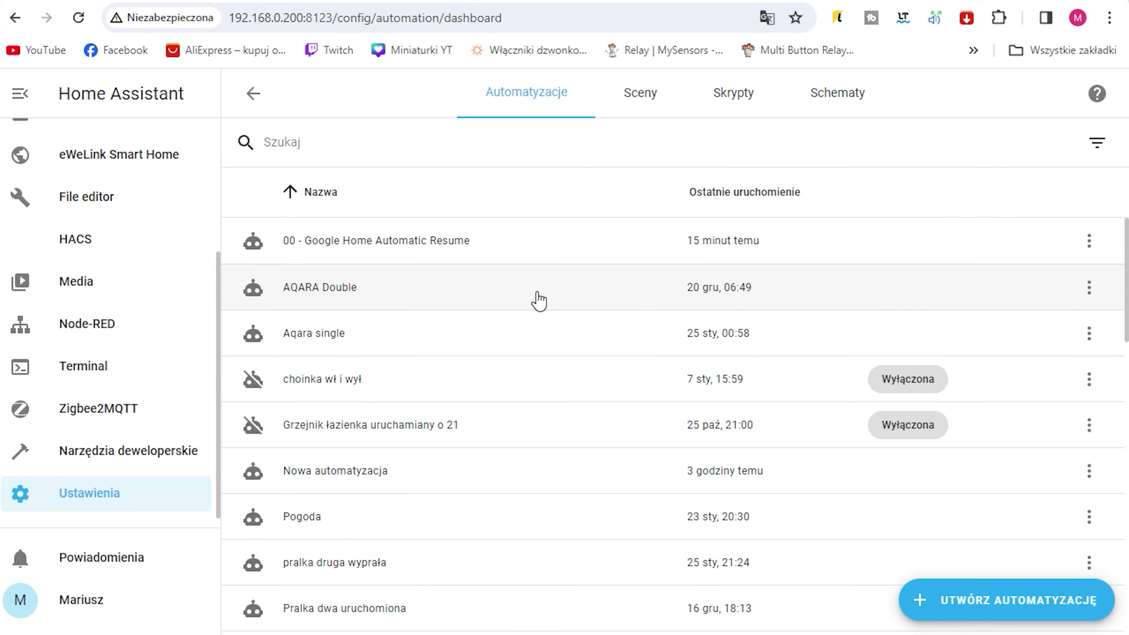
pyautogui.click(974, 610)
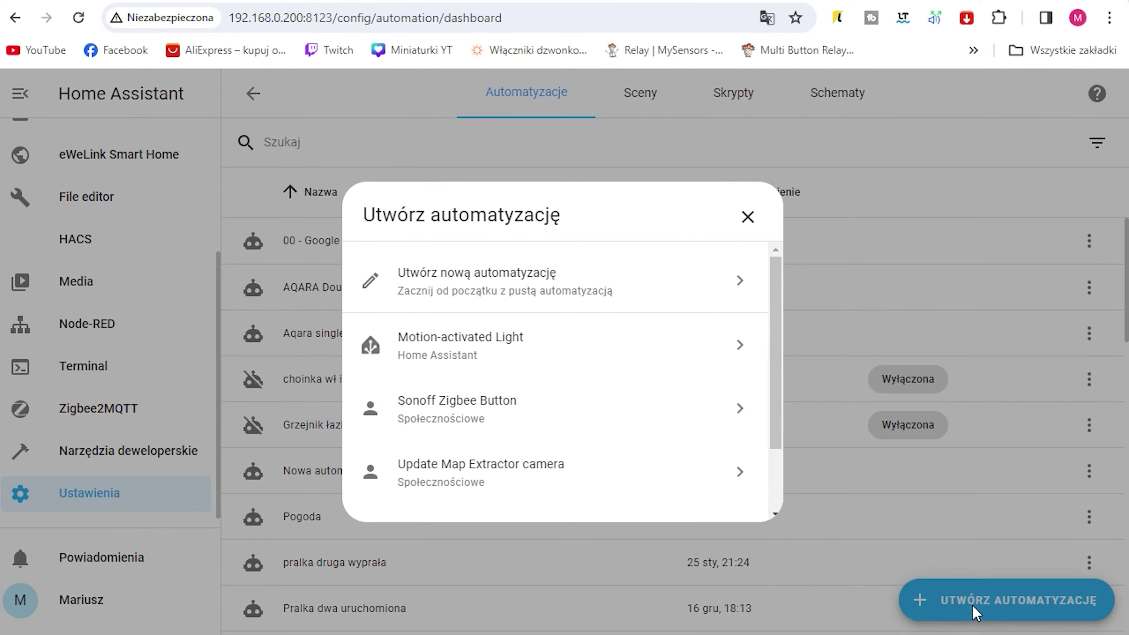
pyautogui.click(536, 305)
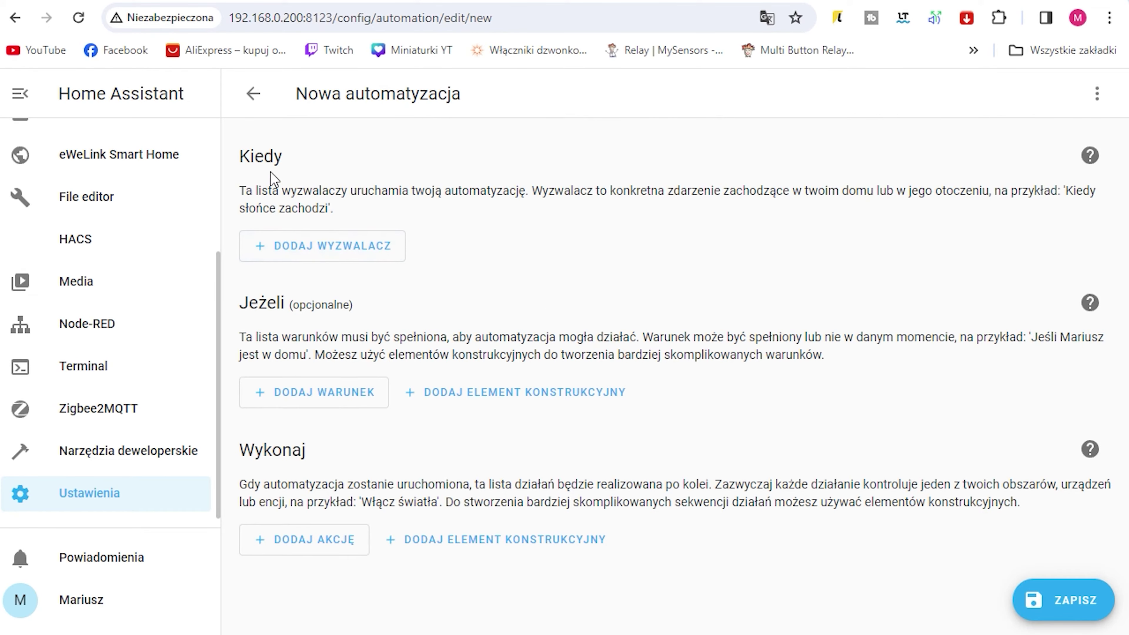
# Add a device trigger to the automation using the sensor "Tuya łazienka czujnik temp/wilgotnosci"
pyautogui.click(308, 245)
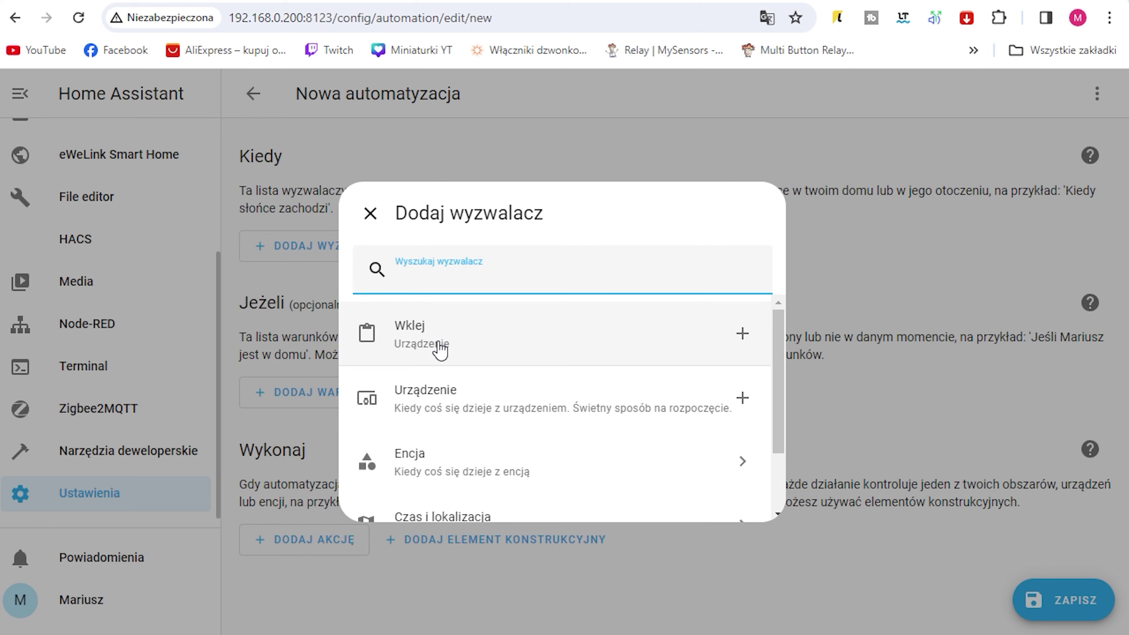
pyautogui.click(484, 399)
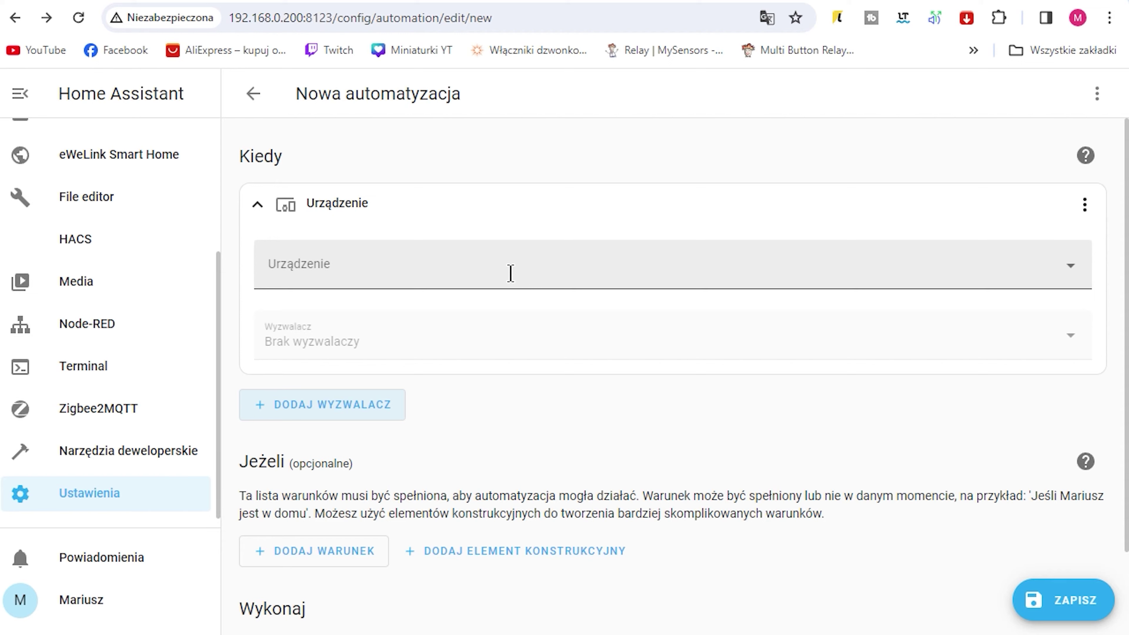
pyautogui.click(511, 273)
pyautogui.write('t')
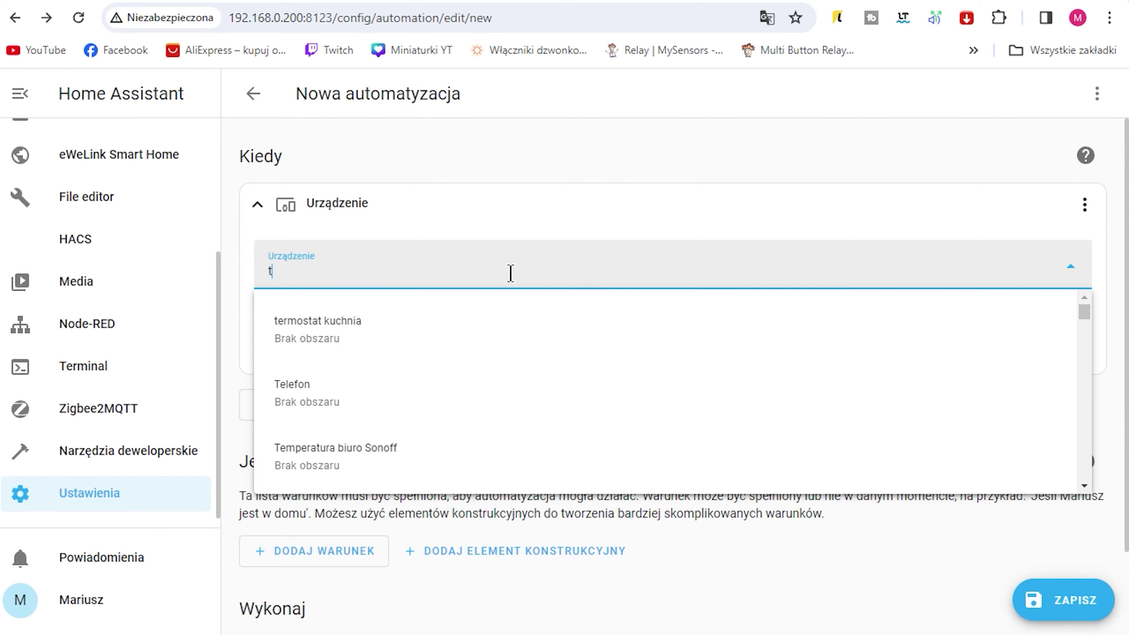
pyautogui.write('uy')
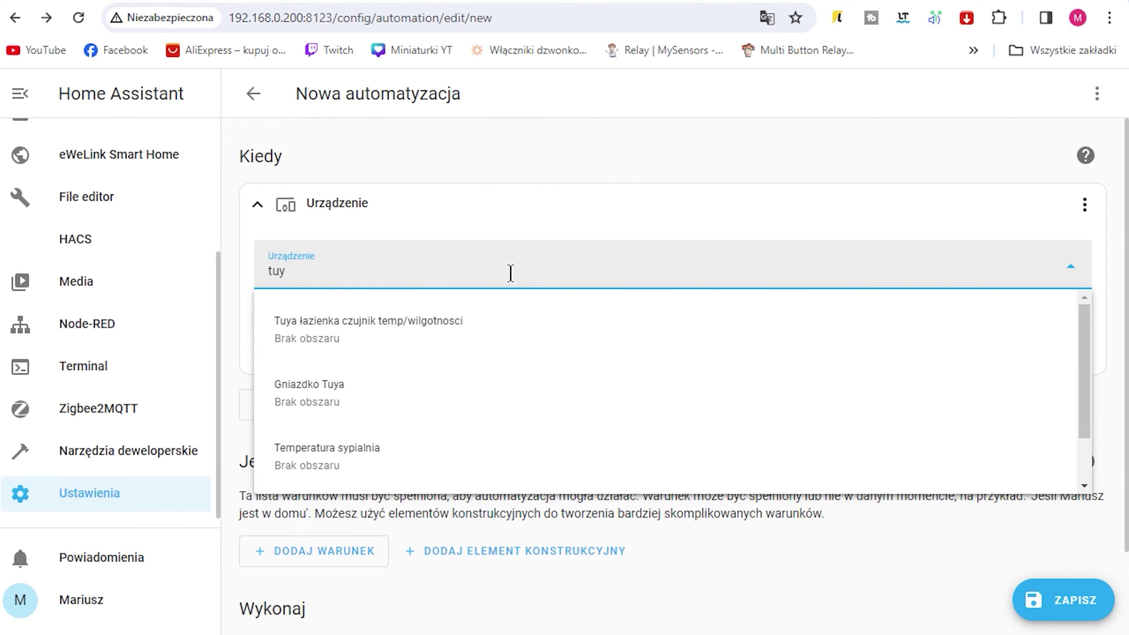
pyautogui.click(408, 338)
# Make the trigger fire on the sensor's temperature change and set its "Powyżej" threshold to 22 °C
pyautogui.click(467, 347)
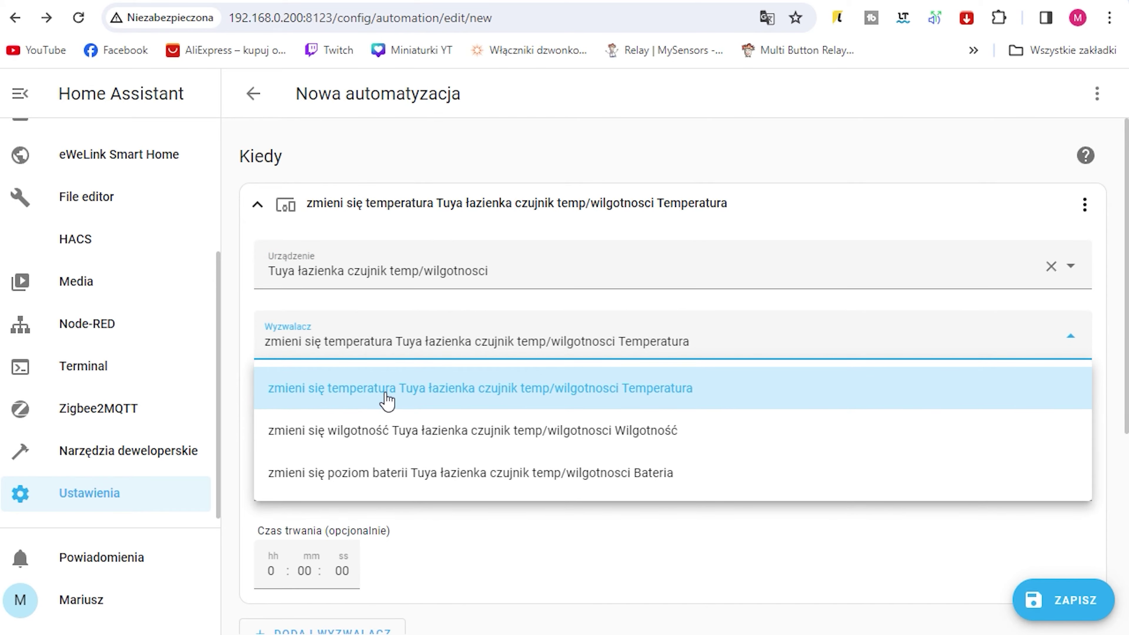
pyautogui.click(546, 399)
pyautogui.write('2')
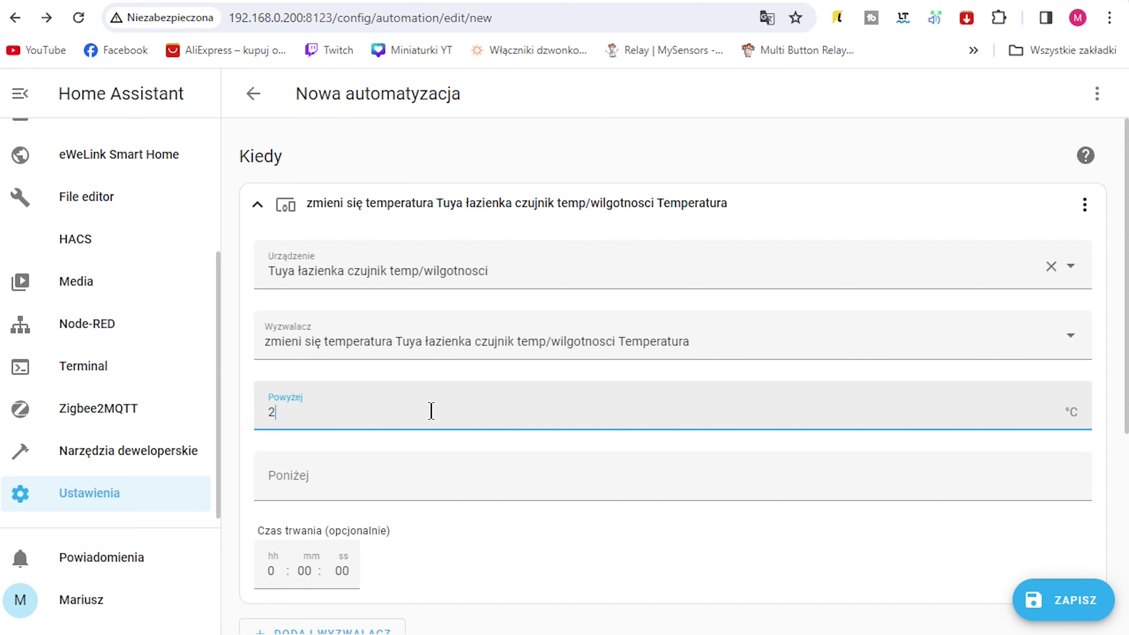
pyautogui.write('2')
# Add a device action to the automation for the device "Grzałka grzejnika łazienka"
pyautogui.scroll(-5, 467, 487)
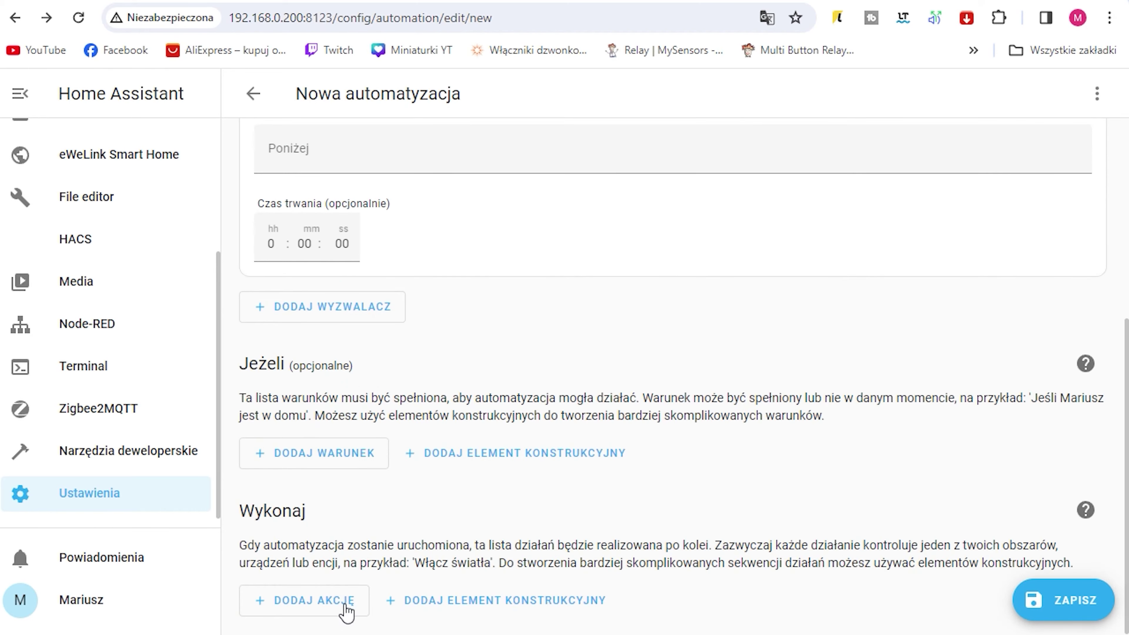
pyautogui.click(311, 603)
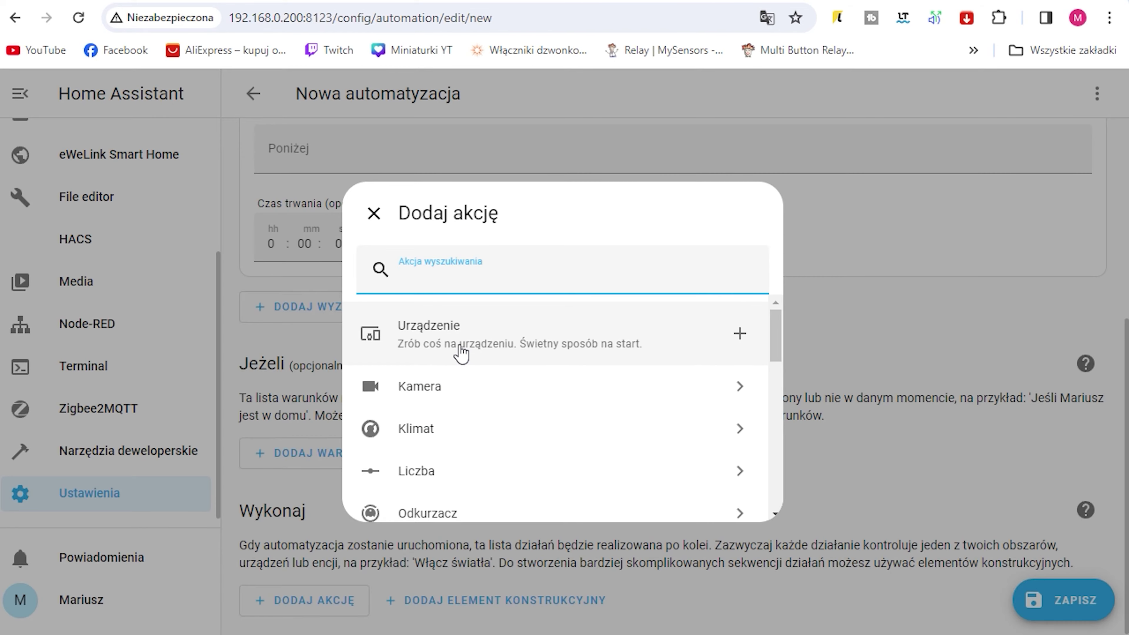
pyautogui.click(461, 354)
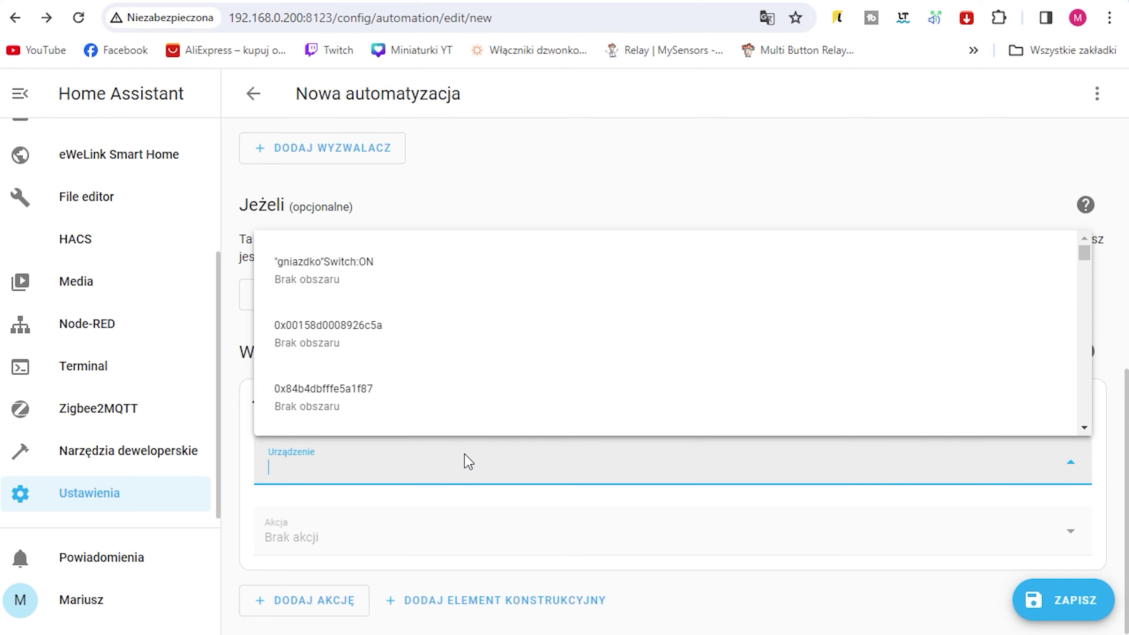
pyautogui.write('grze')
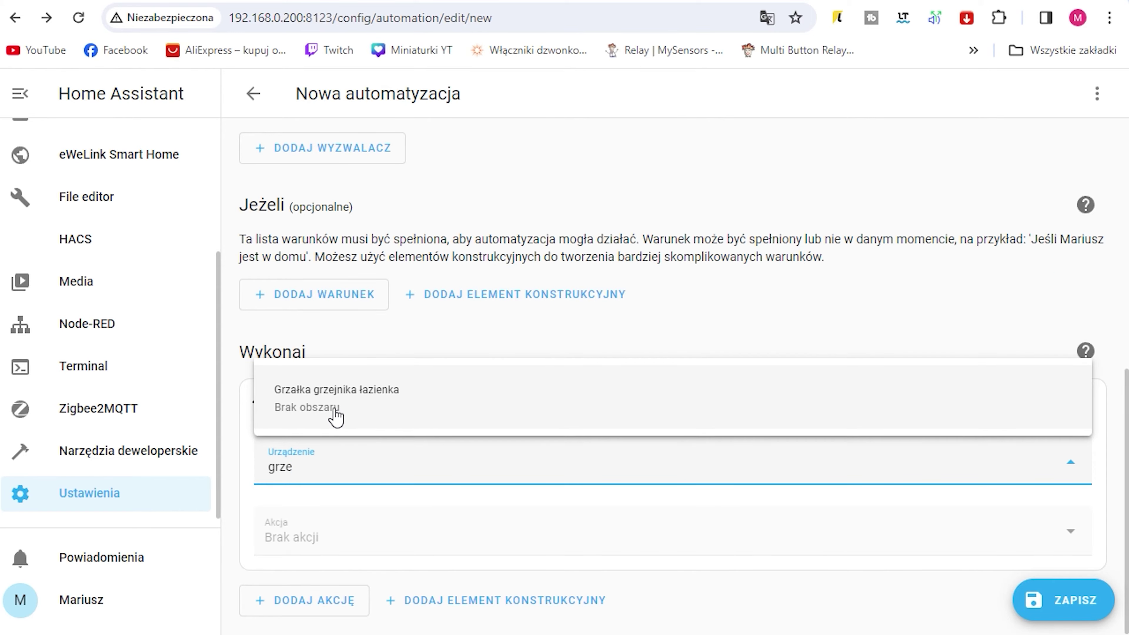
pyautogui.click(334, 411)
# Check the trigger's threshold and set the device action to "Wyłącz Grzałka grzejnika łazienka"
pyautogui.click(492, 528)
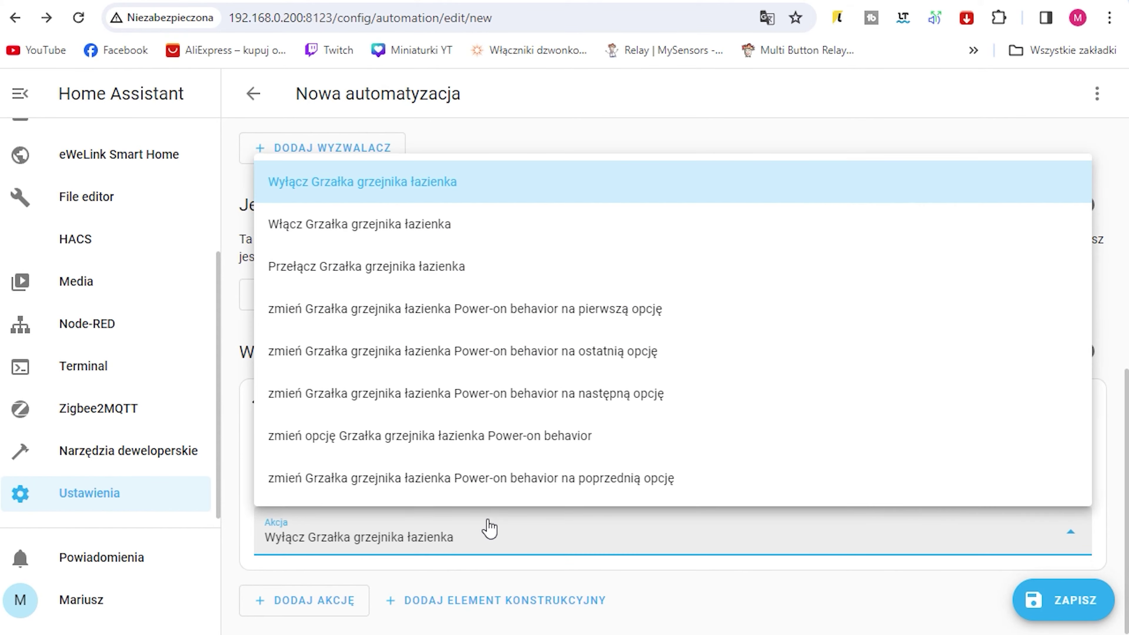
pyautogui.click(491, 529)
pyautogui.scroll(6, 436, 374)
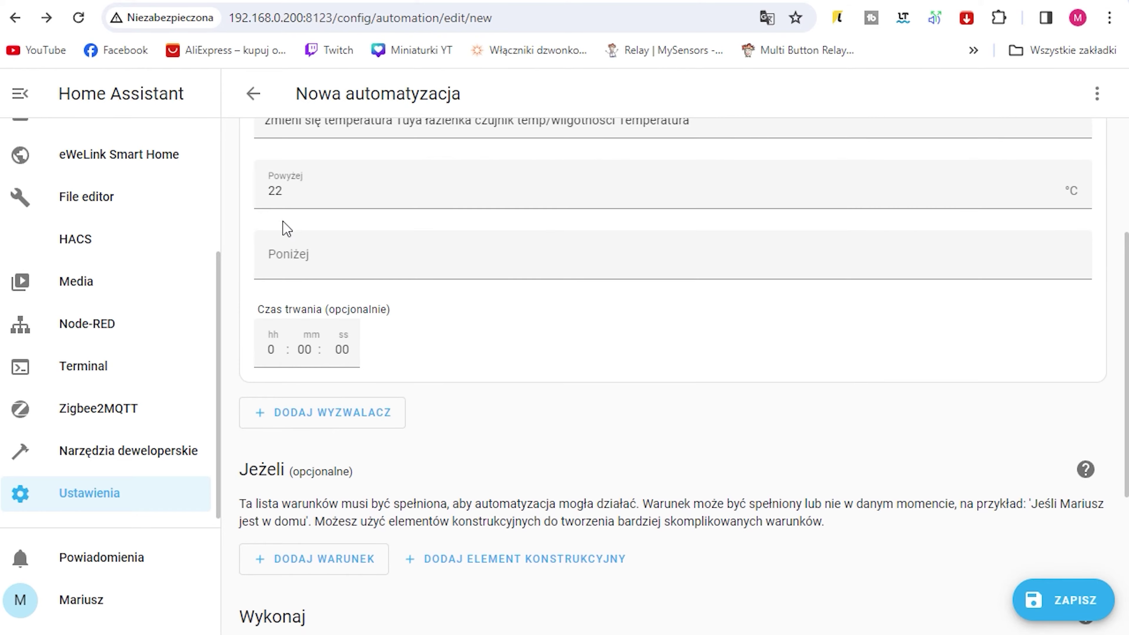
pyautogui.scroll(1, 311, 267)
pyautogui.scroll(-7, 340, 299)
pyautogui.click(436, 537)
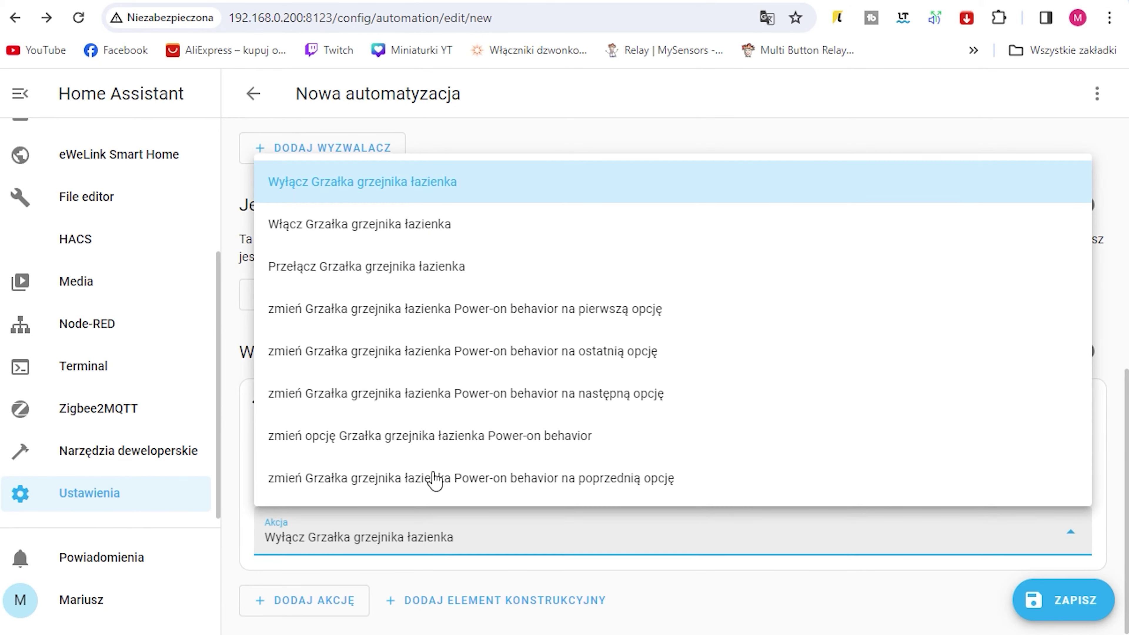
pyautogui.click(394, 196)
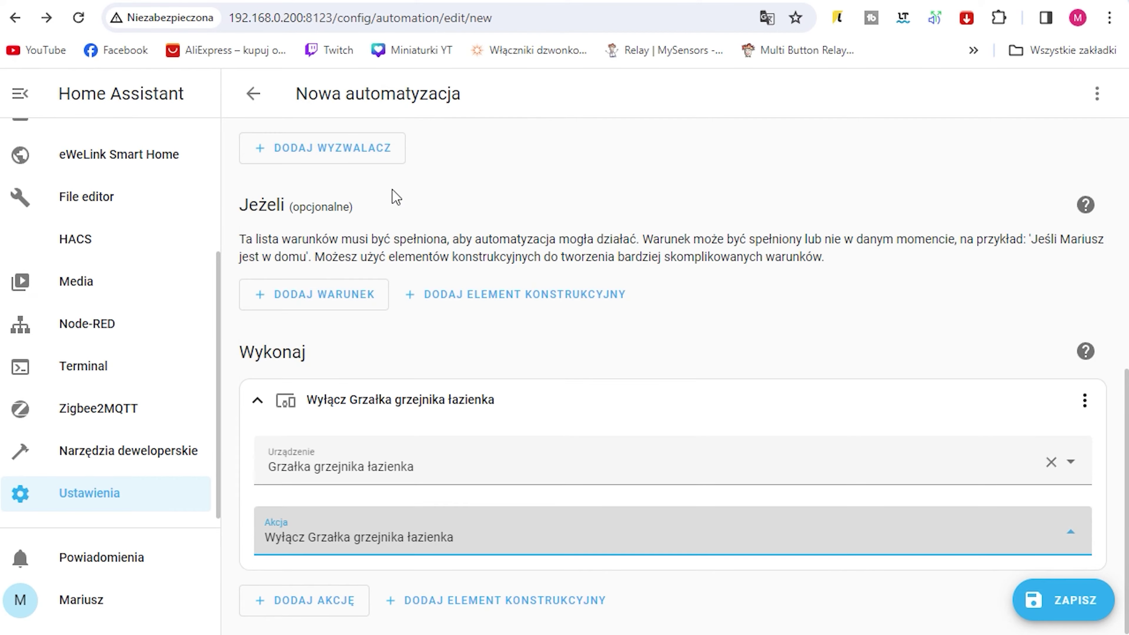
# Save the automation under the name "wyłączenie grzejnika po osiągnieciu 22"
pyautogui.click(1060, 612)
pyautogui.click(562, 308)
pyautogui.hotkey('ctrl', 'a')
pyautogui.write('wyłączenie grzejnika po osiągnieciu 22')
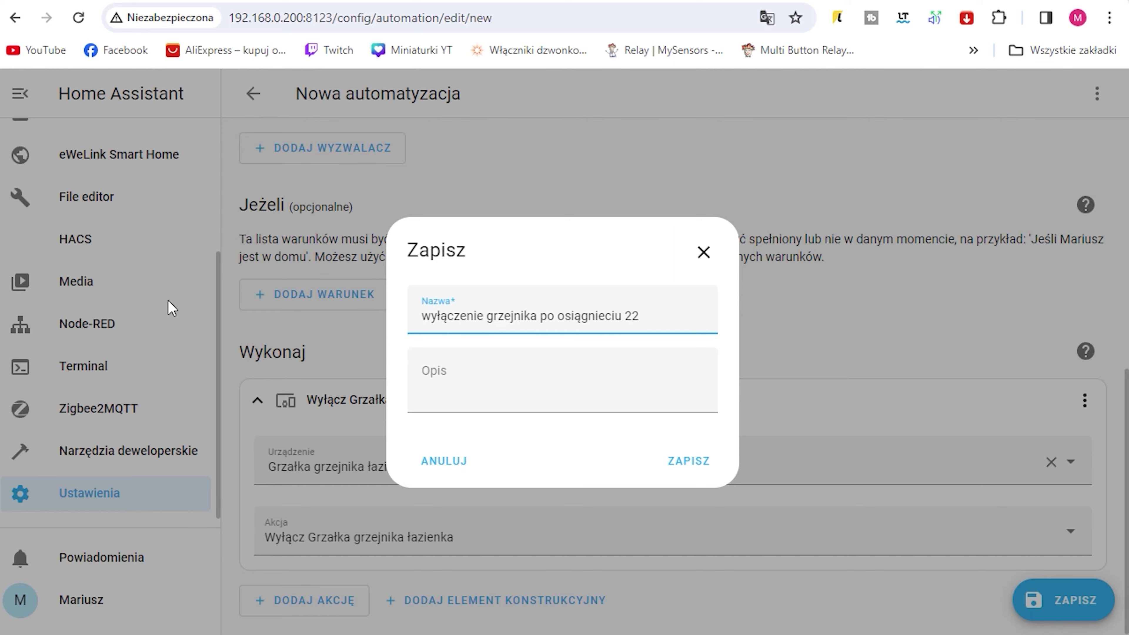
pyautogui.click(691, 461)
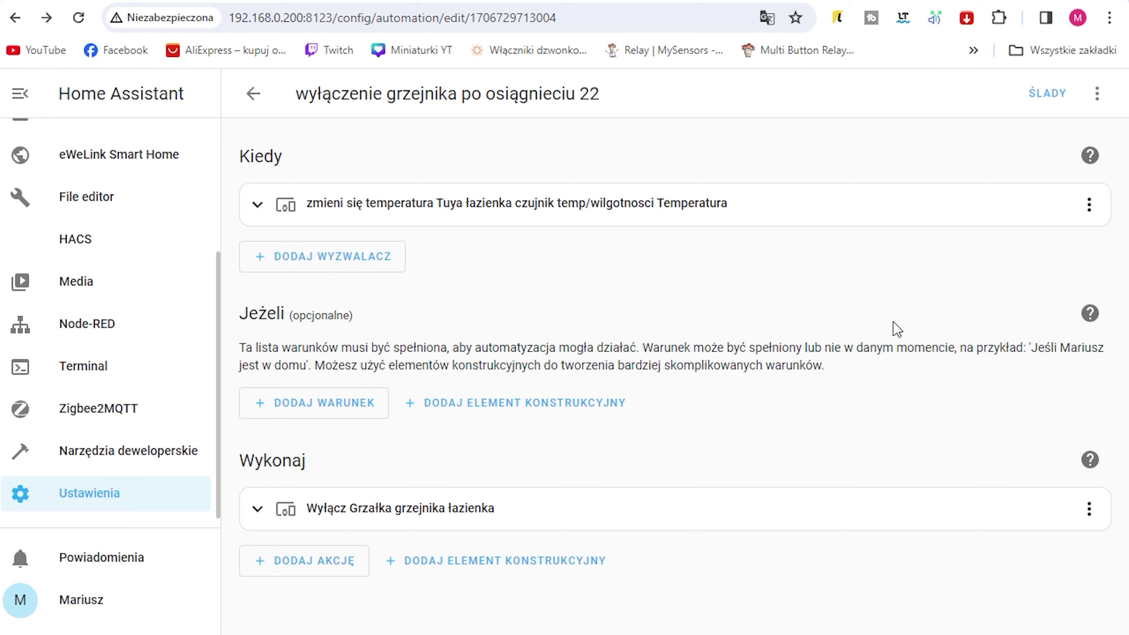
# Duplicate the saved automation and expand the temperature trigger in the copy
pyautogui.click(1096, 105)
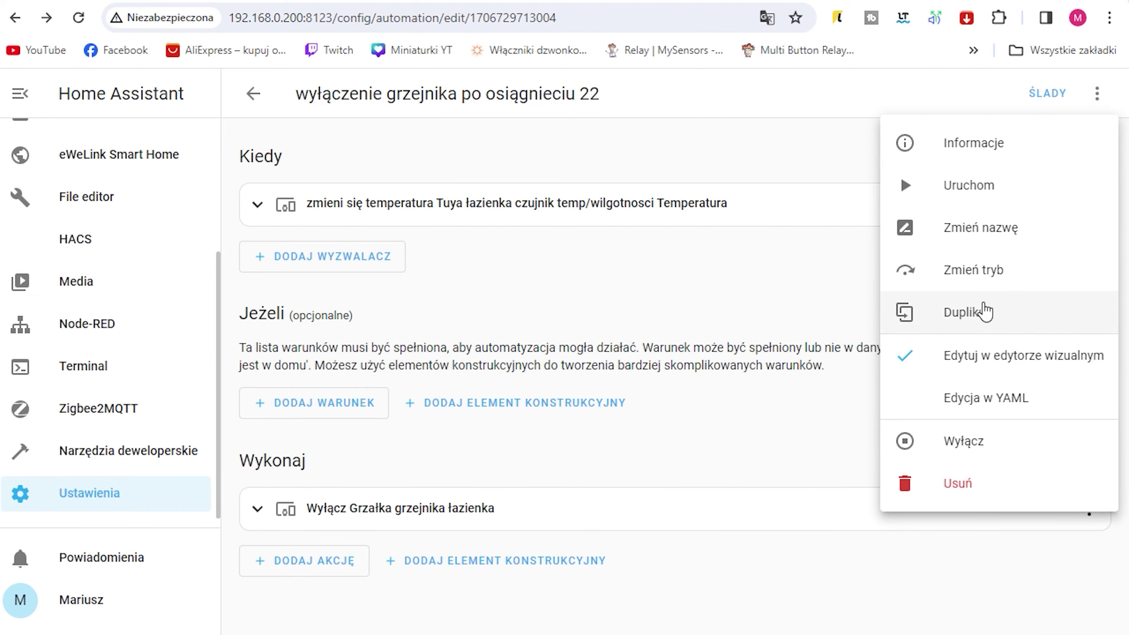
pyautogui.click(983, 313)
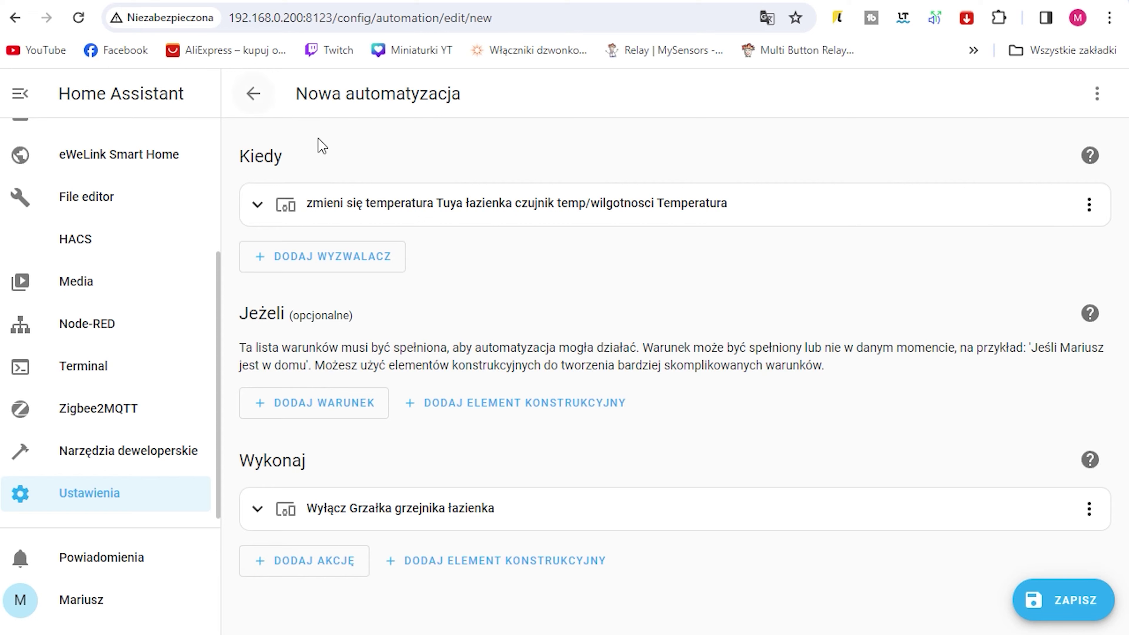
pyautogui.click(375, 207)
# Clear the trigger's "Powyżej" threshold and set its "Poniżej" threshold to 18 °C
pyautogui.click(313, 411)
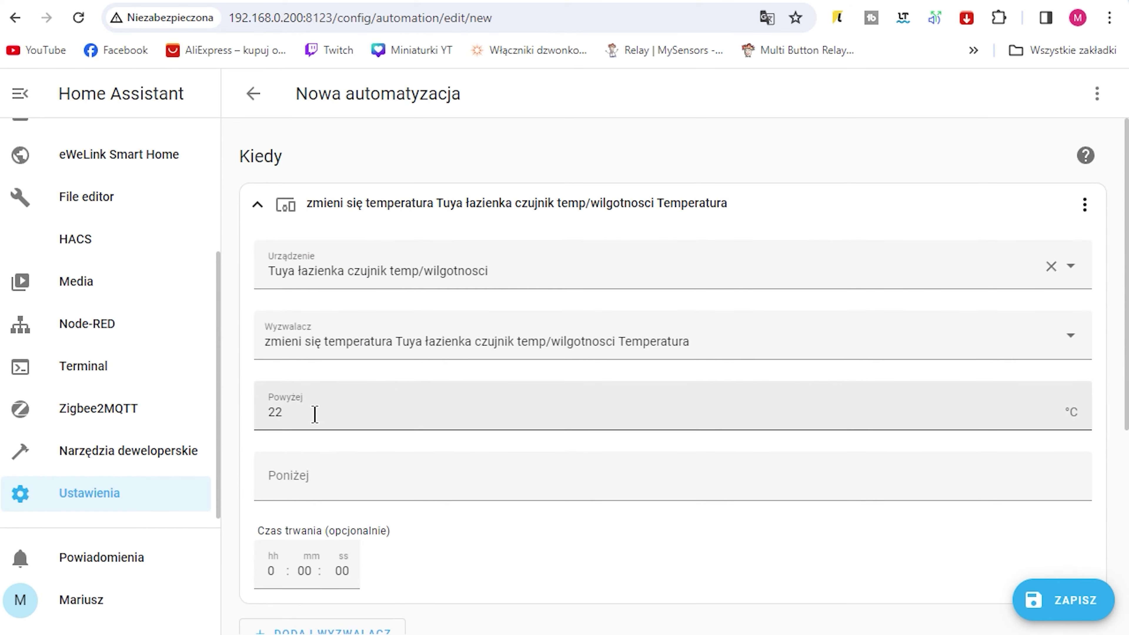
pyautogui.press('BackSpace')
pyautogui.press('BackSpace')
pyautogui.click(350, 489)
pyautogui.write('1')
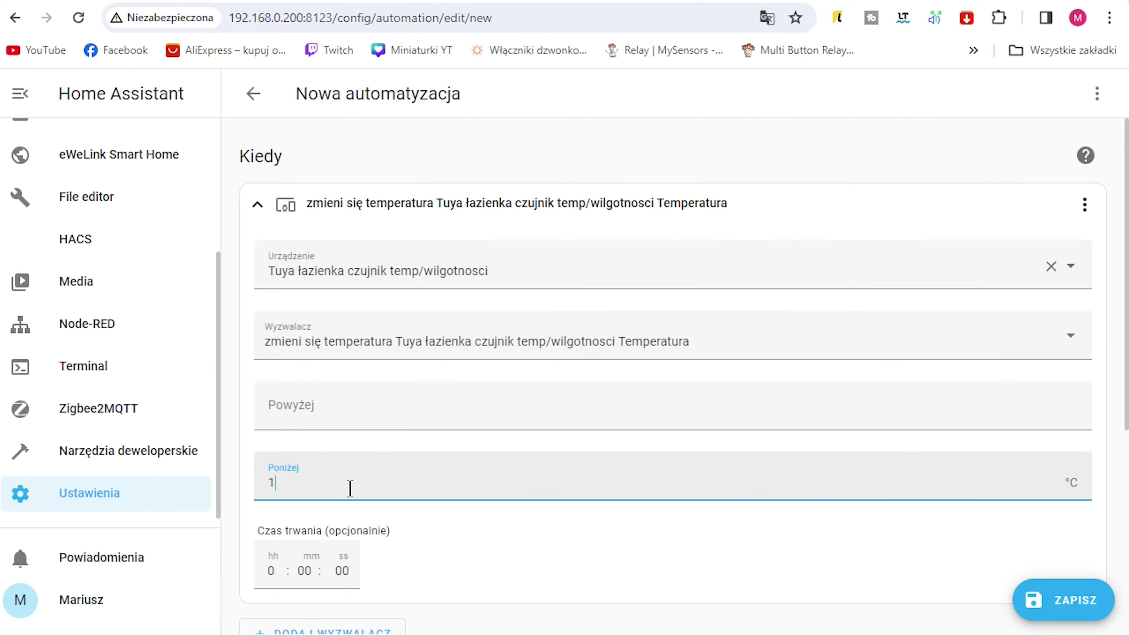
pyautogui.write('8')
pyautogui.click(556, 556)
# Change the copied automation's device action to "Włącz Grzałka grzejnika łazienka"
pyautogui.scroll(-5, 537, 477)
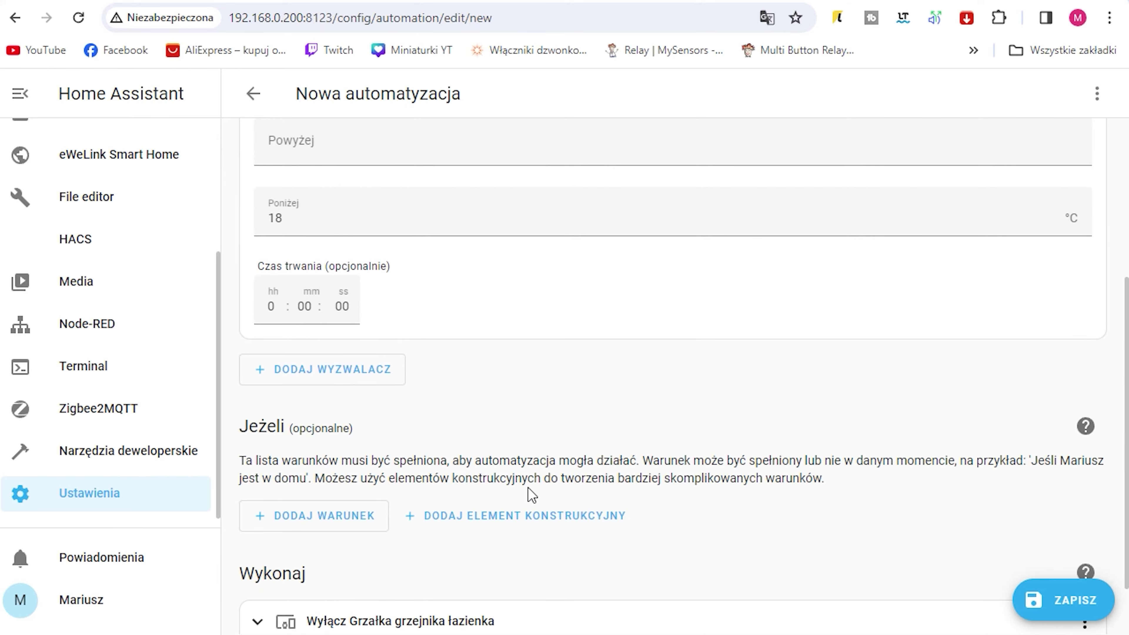
pyautogui.scroll(-4, 514, 462)
pyautogui.click(419, 532)
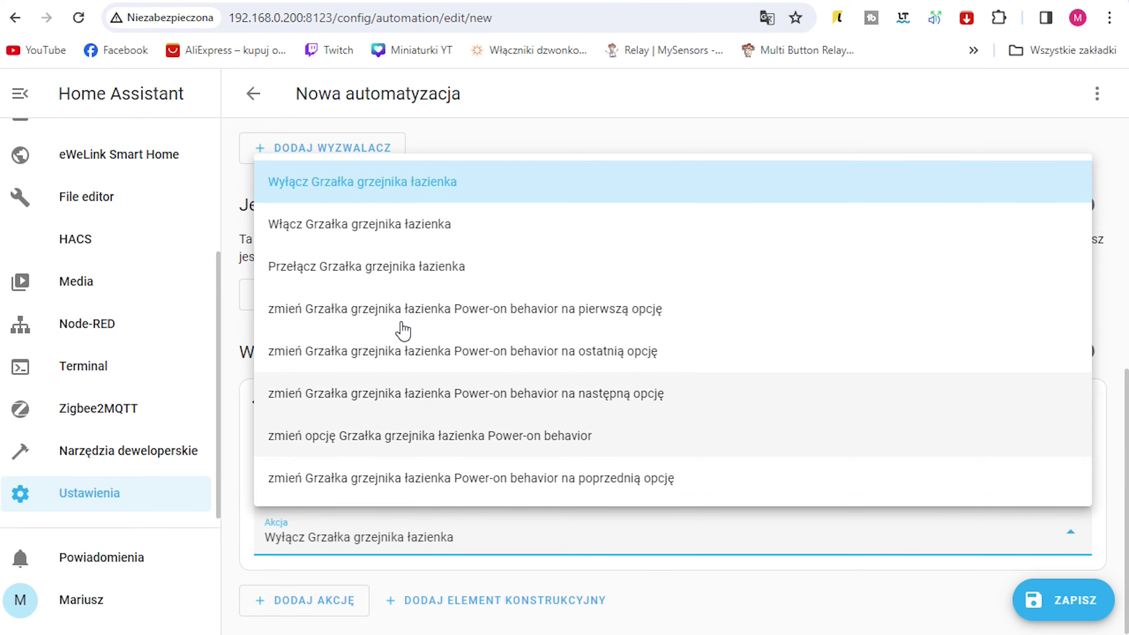
pyautogui.click(401, 231)
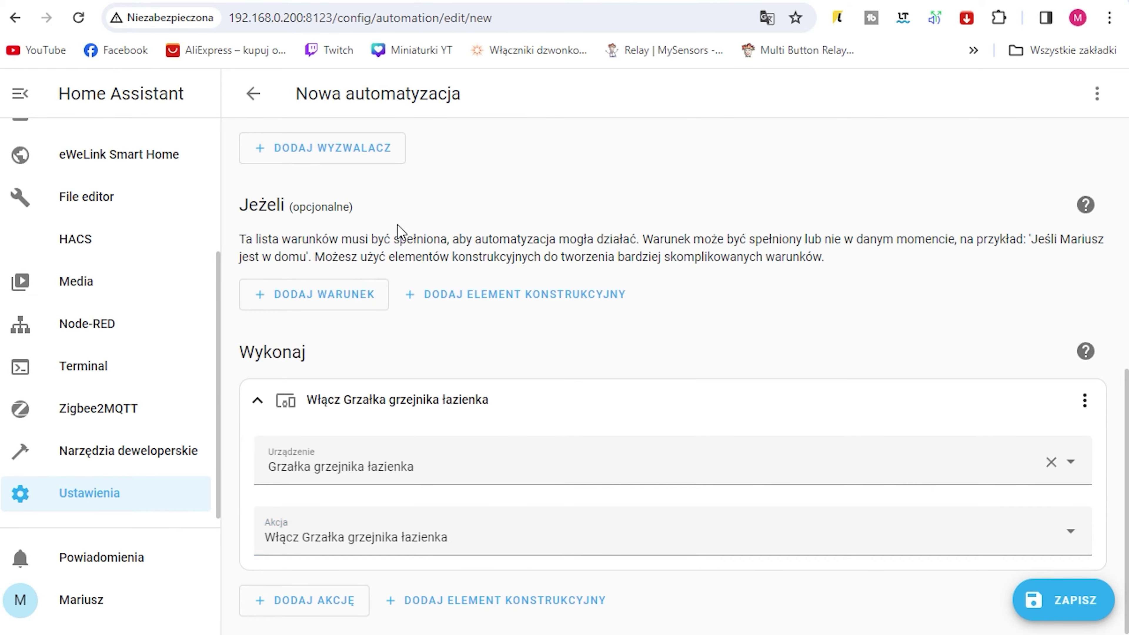
# Save the copied automation under the name "włączenie grzejnika przy 18C"
pyautogui.click(1070, 617)
pyautogui.hotkey('ctrl', 'a')
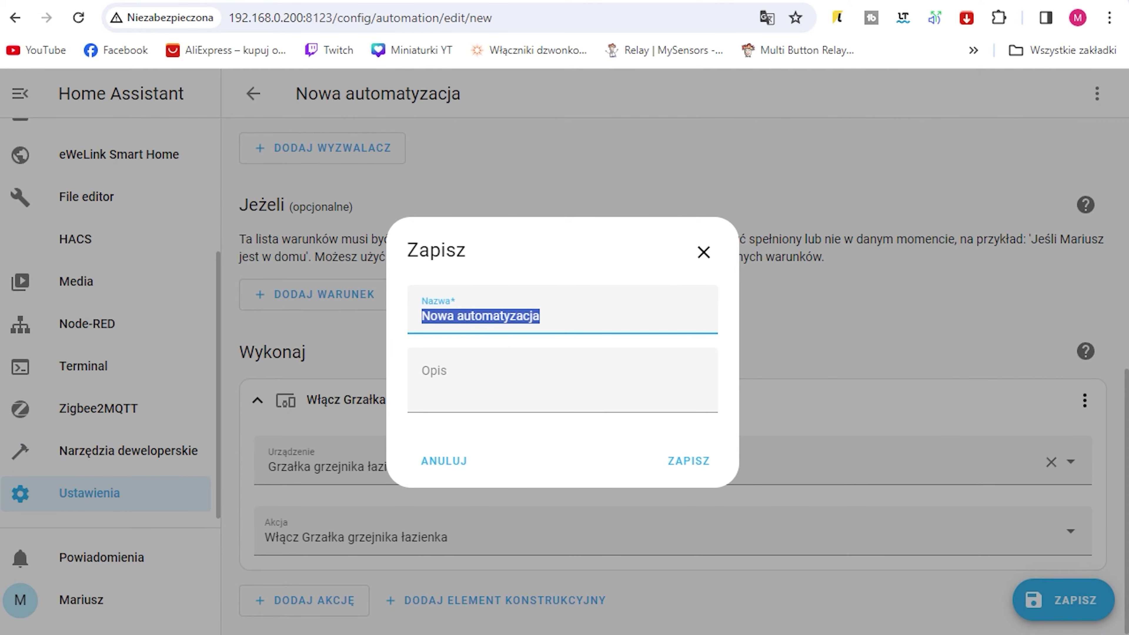
pyautogui.write('włączenie grzejnika przy 18C')
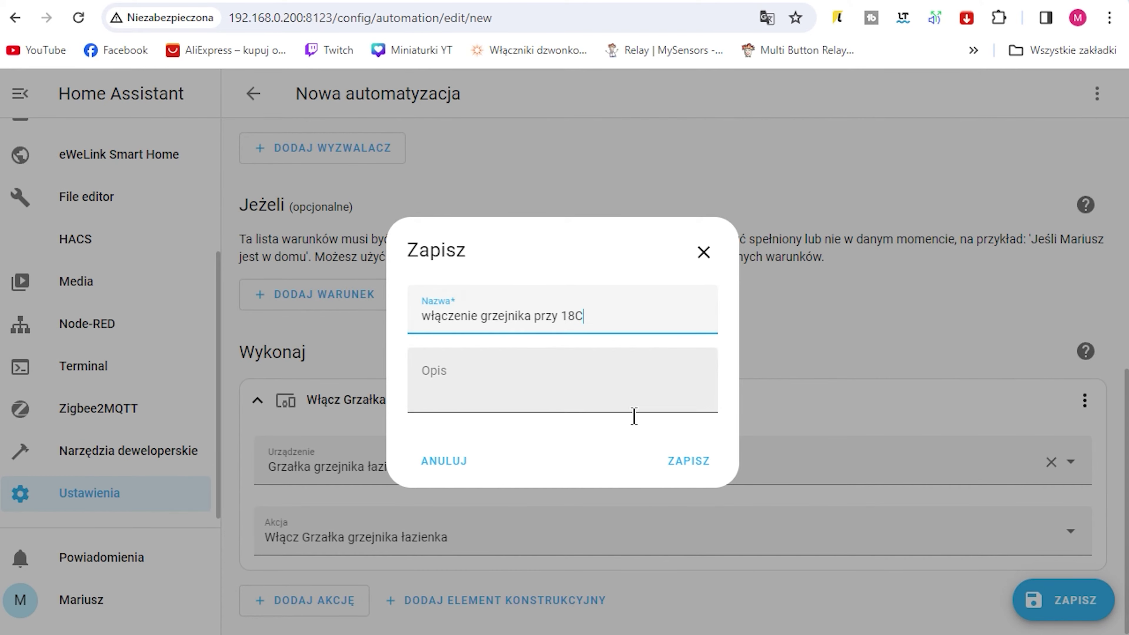
pyautogui.click(697, 470)
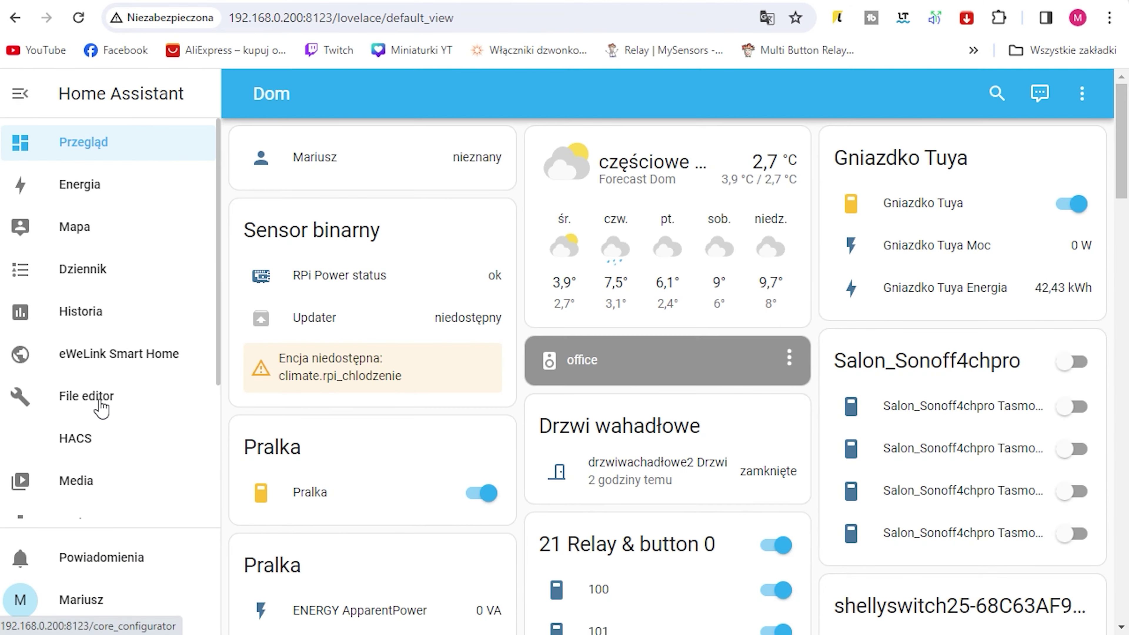
# Open configuration.yaml in the File editor and examine the configuration variables on the Generic thermostat documentation page
pyautogui.click(101, 406)
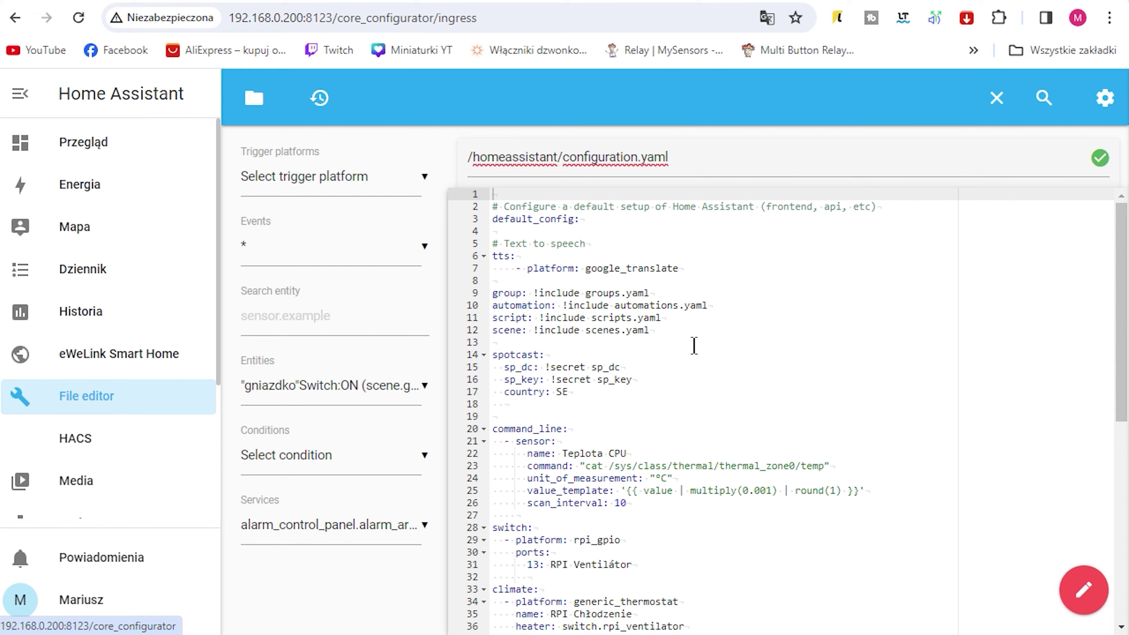
pyautogui.click(767, 3)
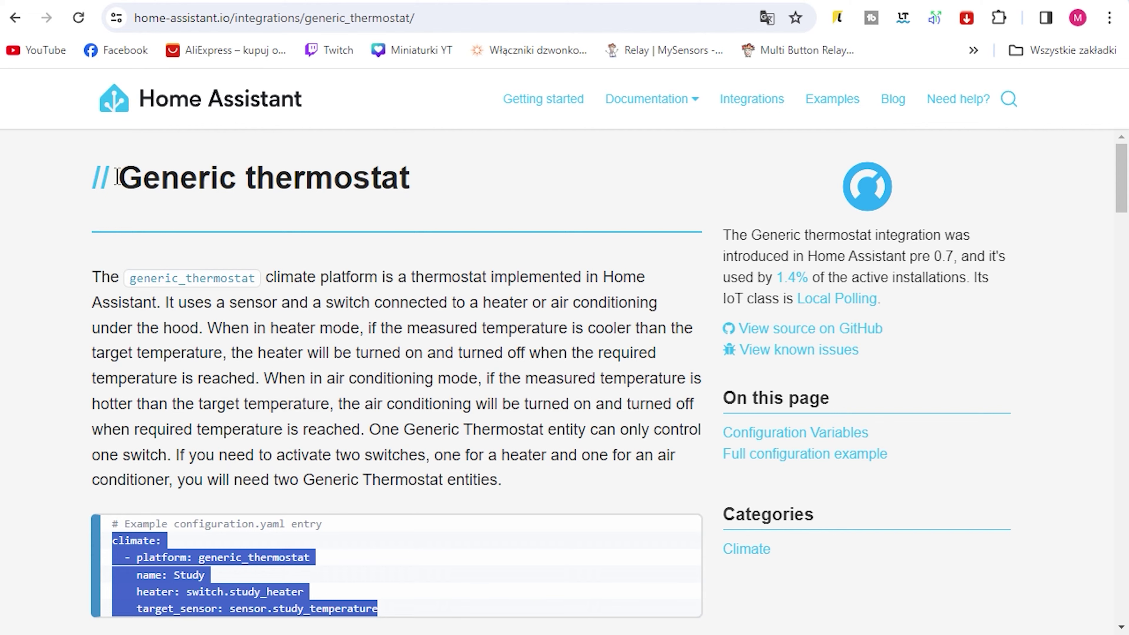
pyautogui.scroll(-2, 416, 222)
pyautogui.scroll(-15, 415, 223)
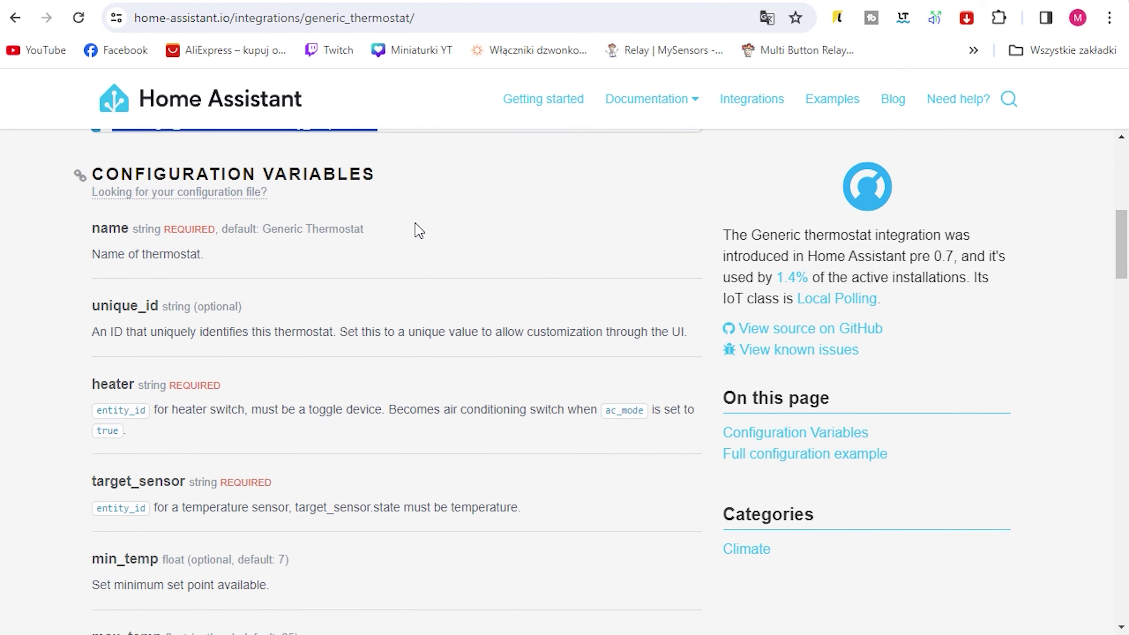
pyautogui.scroll(-15, 126, 378)
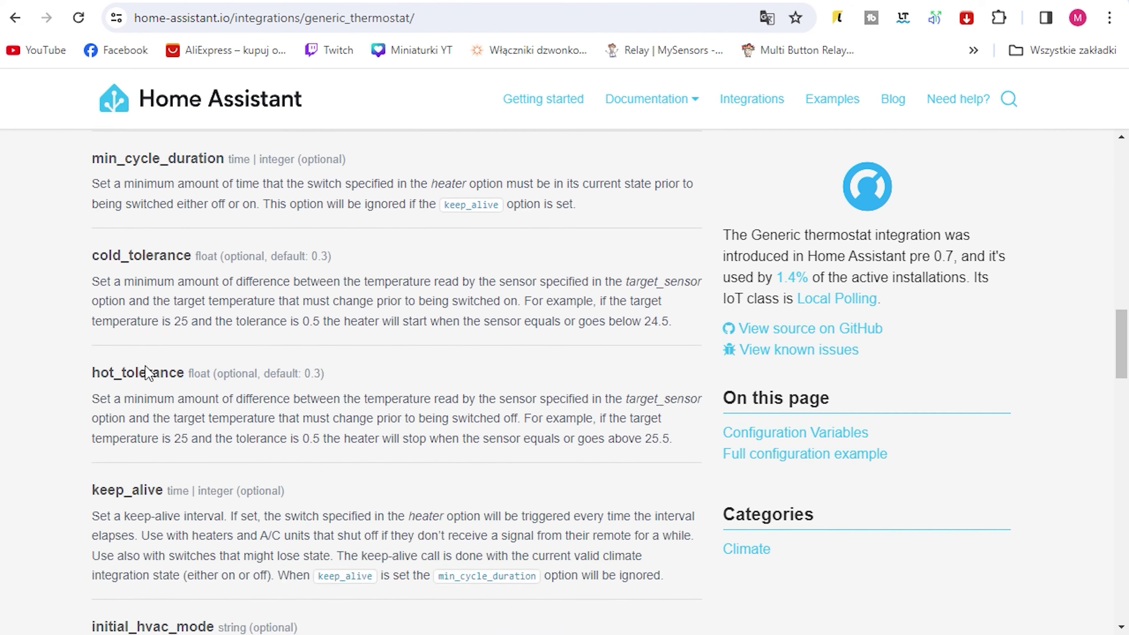
pyautogui.scroll(-3, 129, 382)
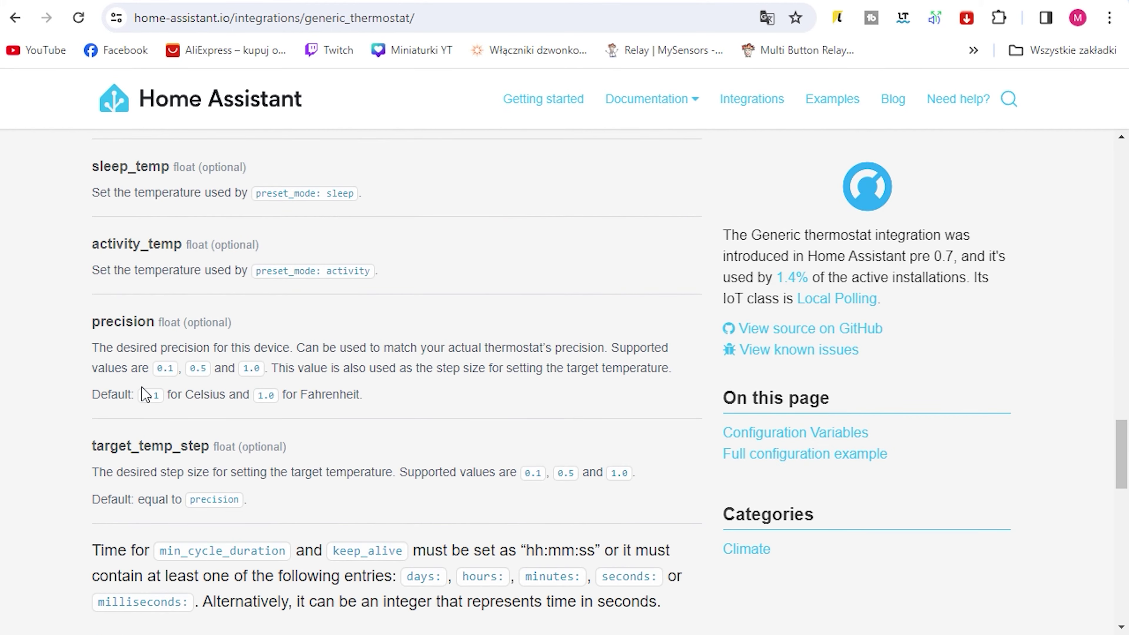
pyautogui.scroll(12, 367, 511)
pyautogui.scroll(15, 368, 511)
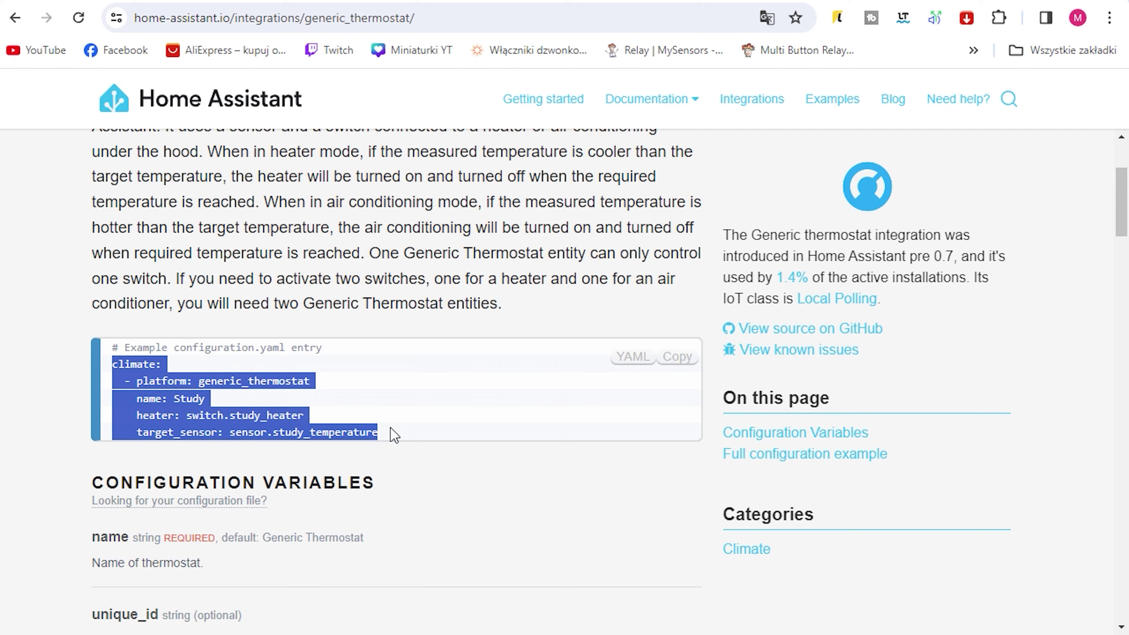
# Copy the example climate entry from the documentation into configuration.yaml below the initial_hvac_mode line, and remove its comment line
pyautogui.click(672, 363)
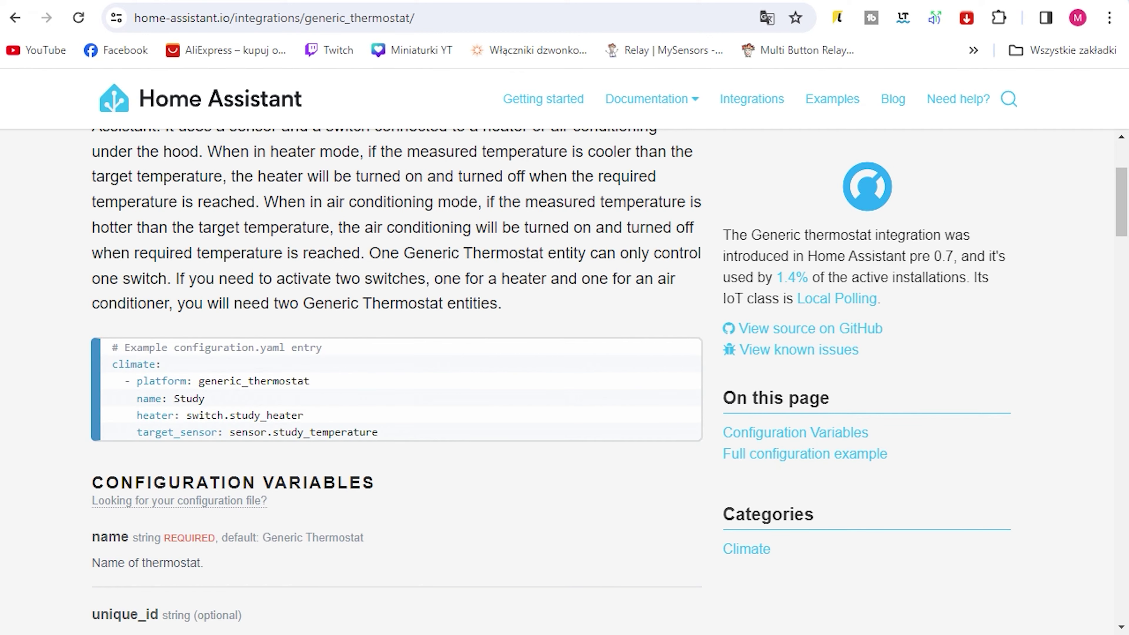
pyautogui.click(99, 23)
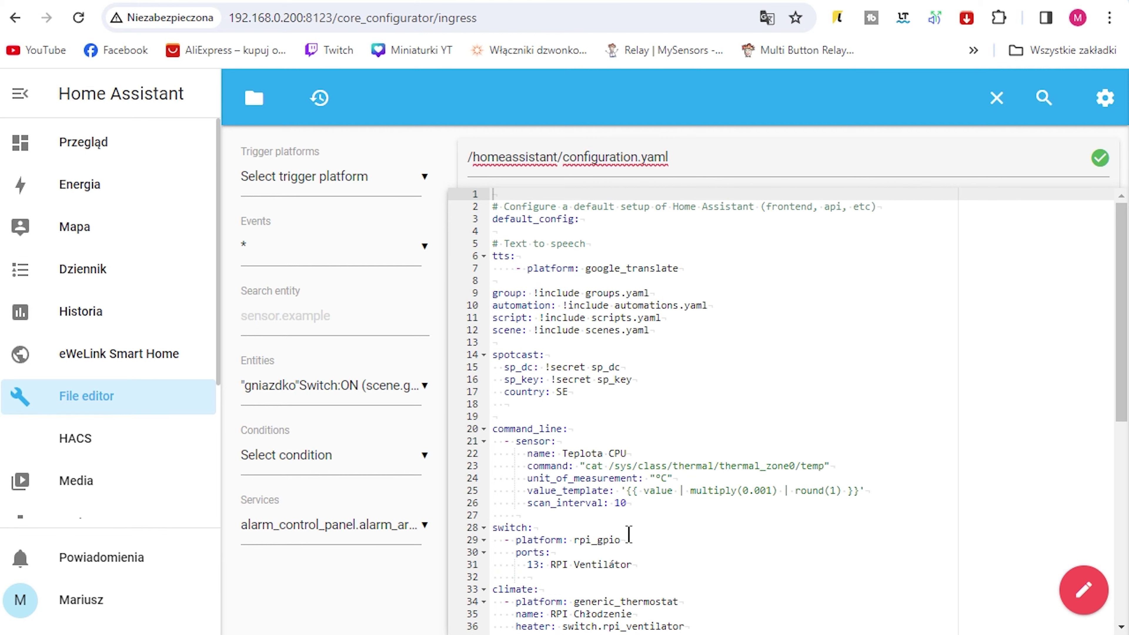
pyautogui.scroll(-5, 627, 531)
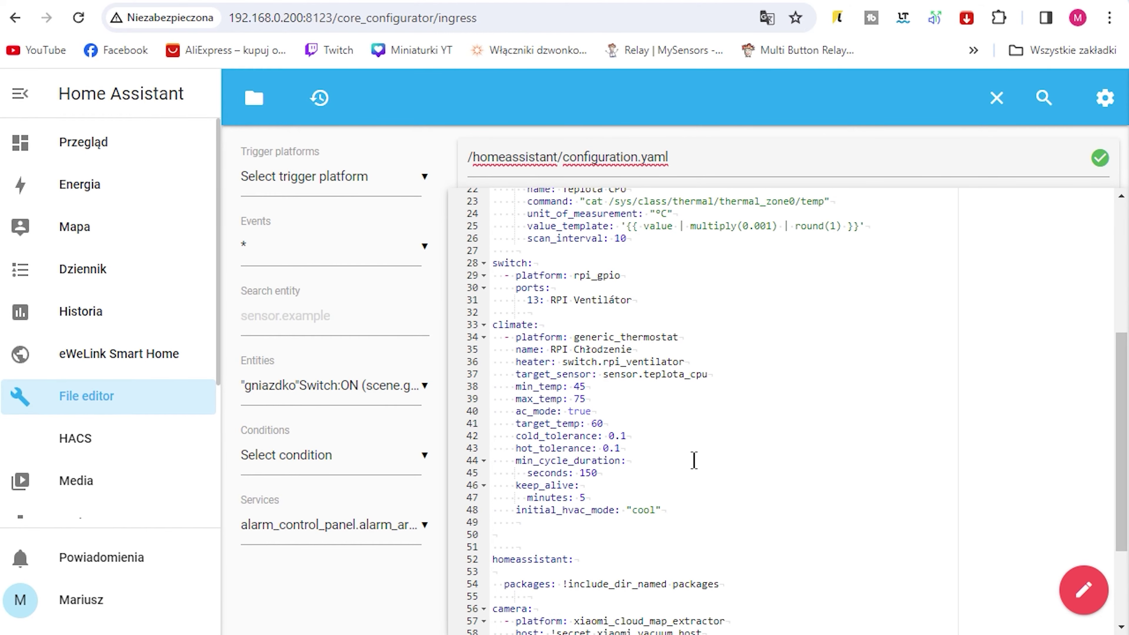
pyautogui.click(691, 507)
pyautogui.press('Return')
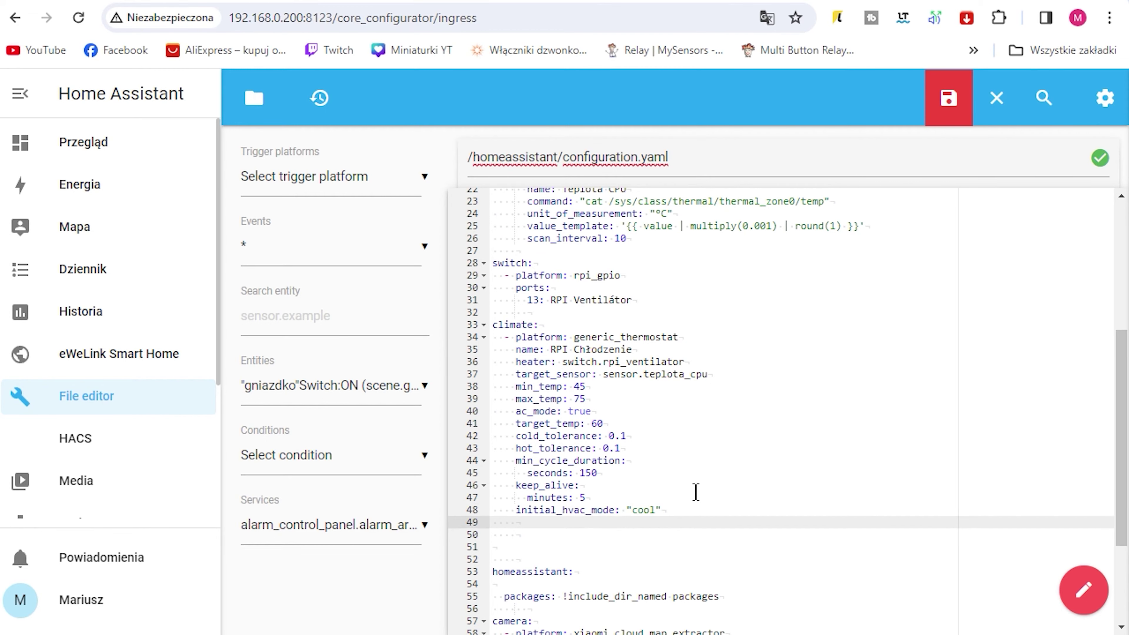
pyautogui.hotkey('ctrl', 'v')
pyautogui.moveTo(729, 525); pyautogui.dragTo(462, 521)
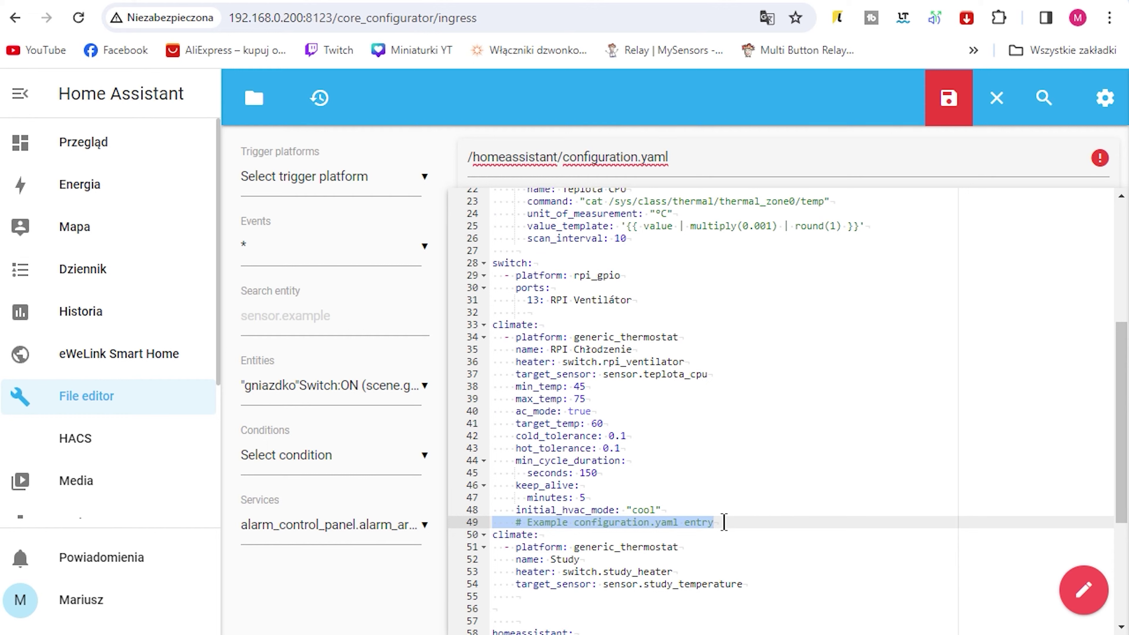
pyautogui.press('BackSpace')
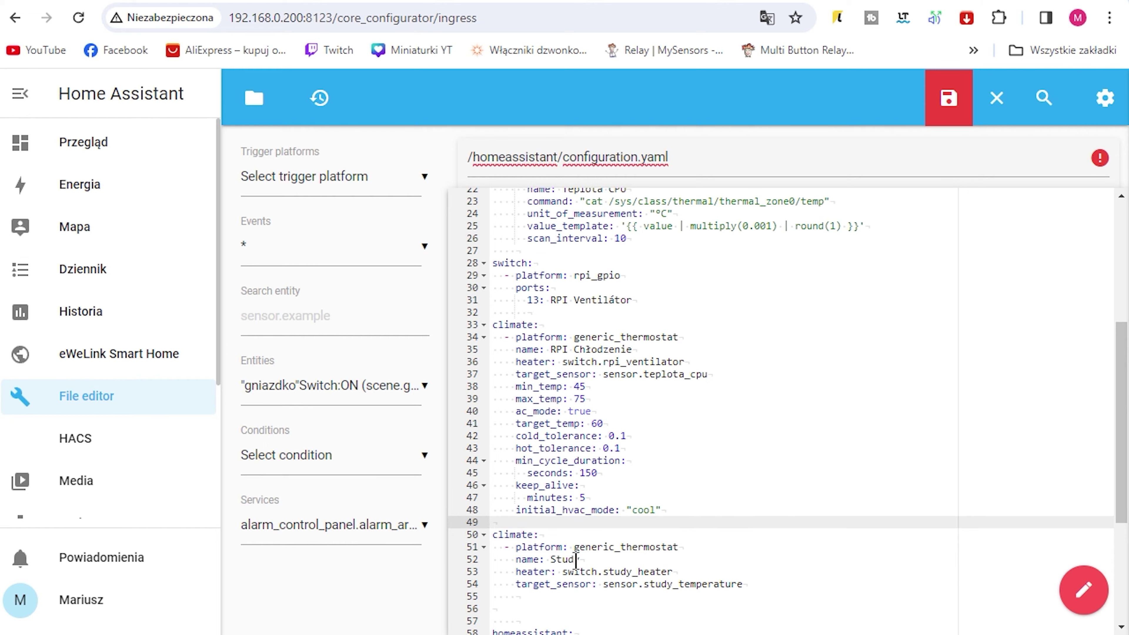
# Change the name of the pasted generic thermostat from Study to "Grzejnik łazienka"
pyautogui.moveTo(576, 561); pyautogui.dragTo(555, 565)
pyautogui.click(552, 561)
pyautogui.doubleClick(553, 561)
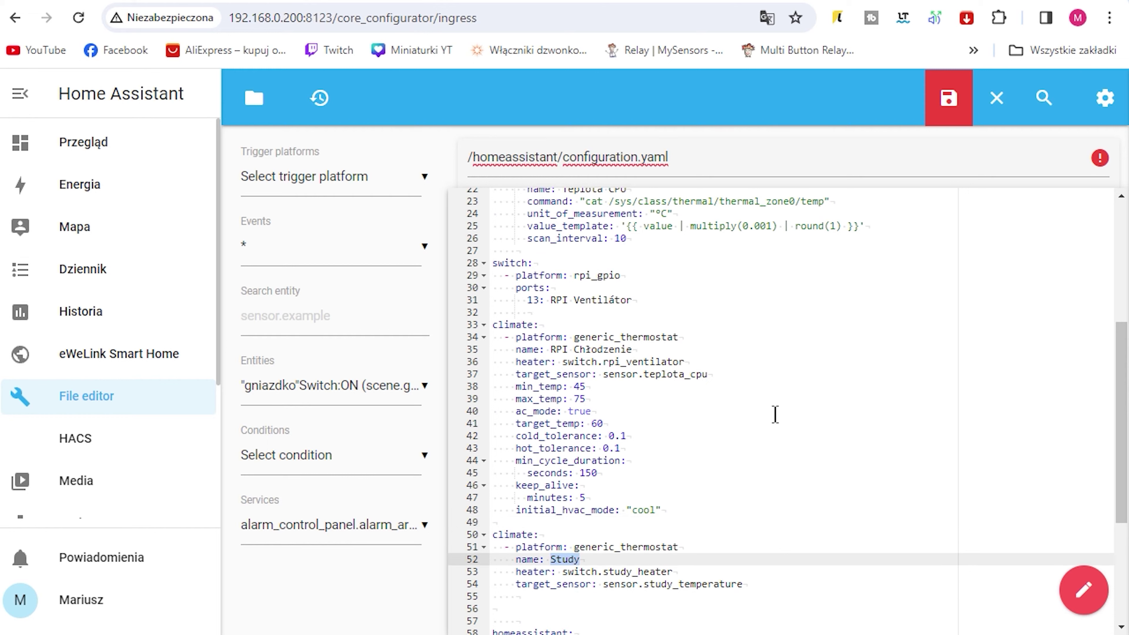
pyautogui.write('Grzejn')
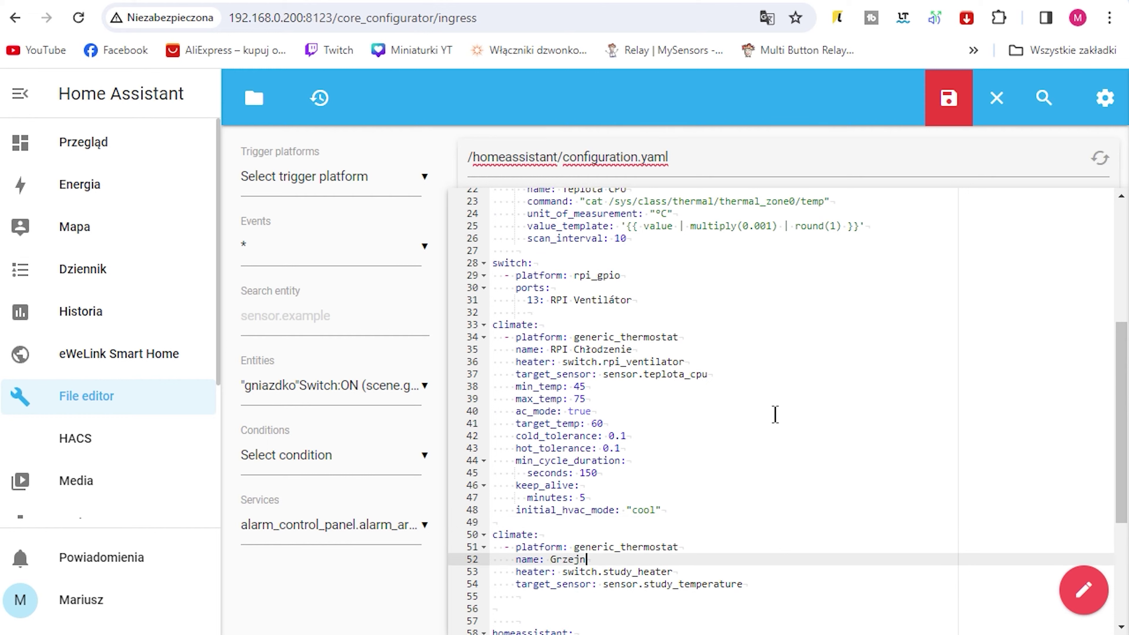
pyautogui.write('ik łazienka')
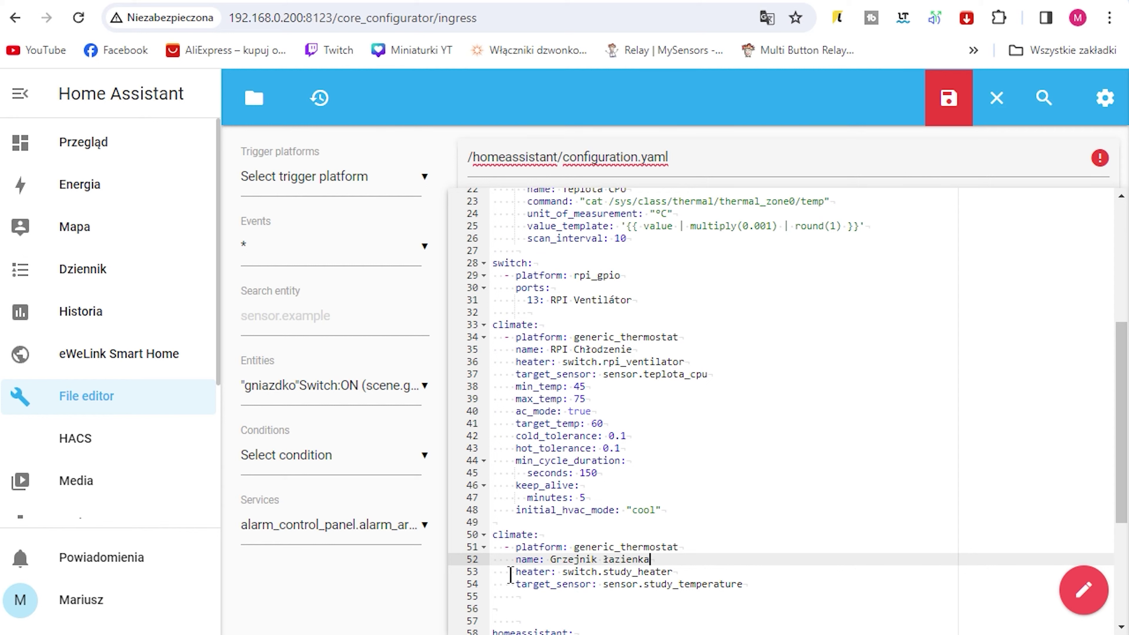
# Look up the devices for the heater and target_sensor entries, the bathroom heater switch and bathroom temperature sensor, in the Zigbee2MQTT device list
pyautogui.moveTo(513, 573); pyautogui.dragTo(590, 585)
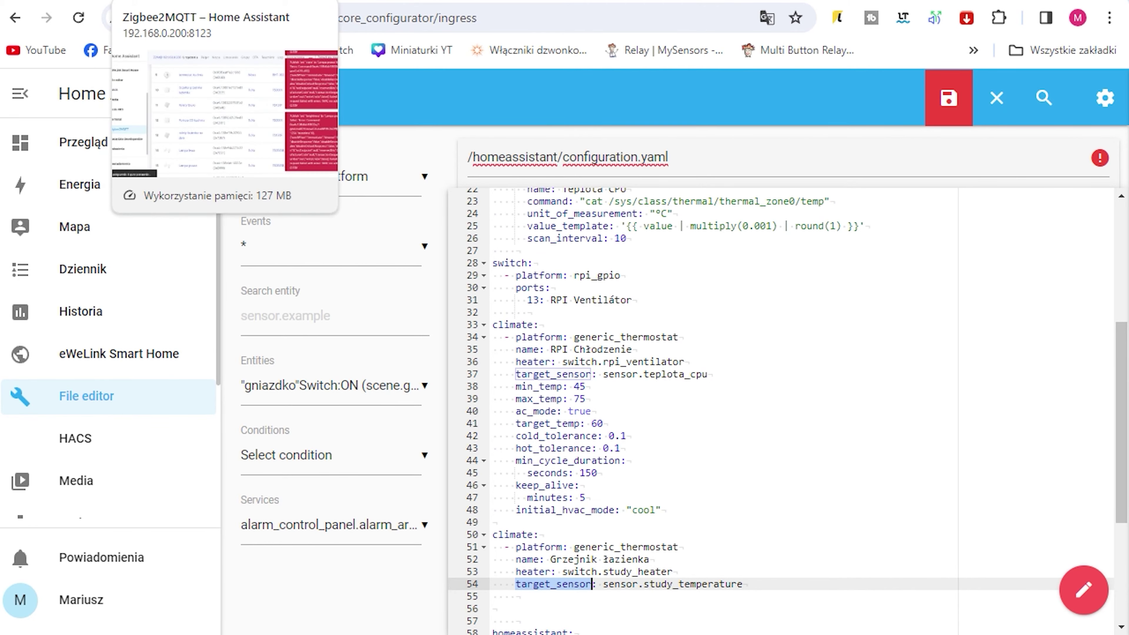
pyautogui.click(171, 2)
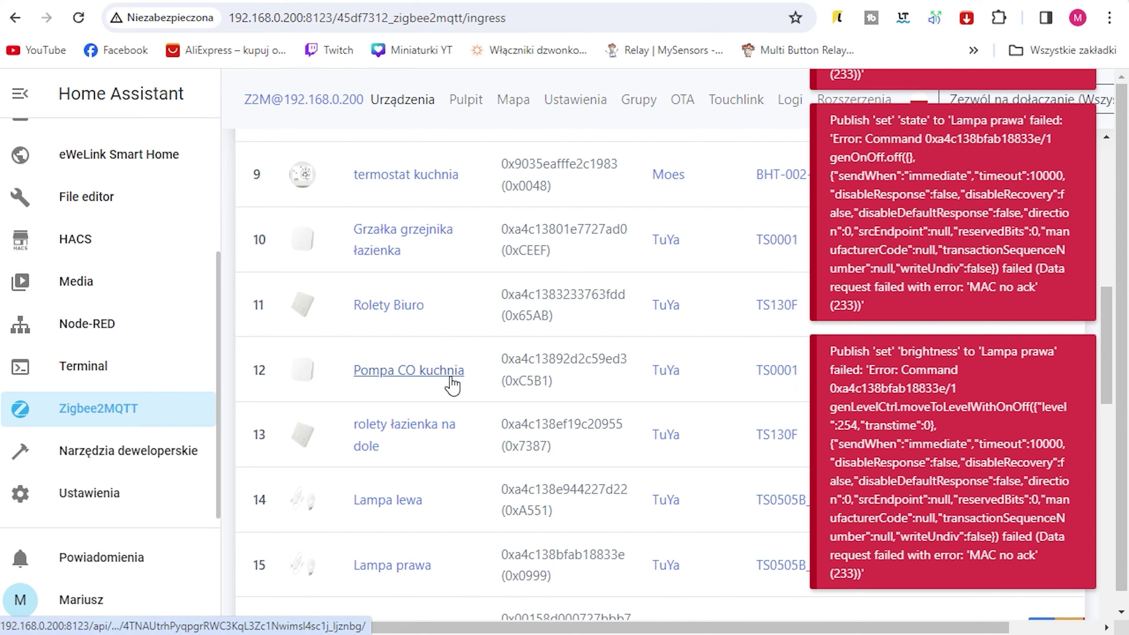
pyautogui.scroll(5, 452, 385)
pyautogui.scroll(-2, 450, 388)
pyautogui.moveTo(423, 384); pyautogui.dragTo(361, 371)
pyautogui.click(360, 370)
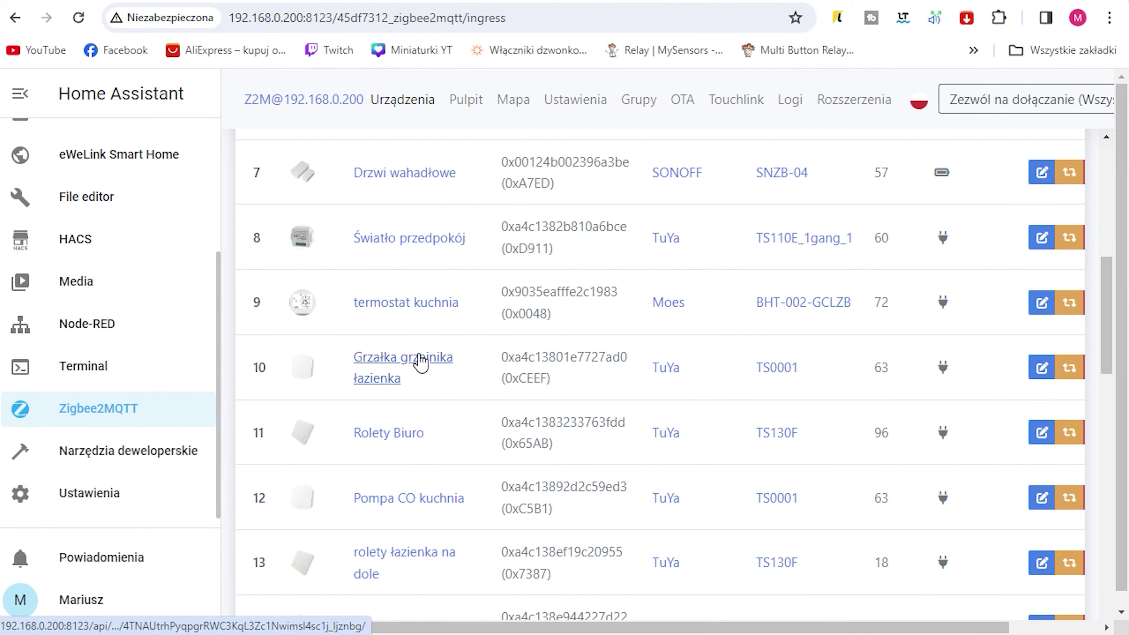
pyautogui.scroll(-10, 410, 378)
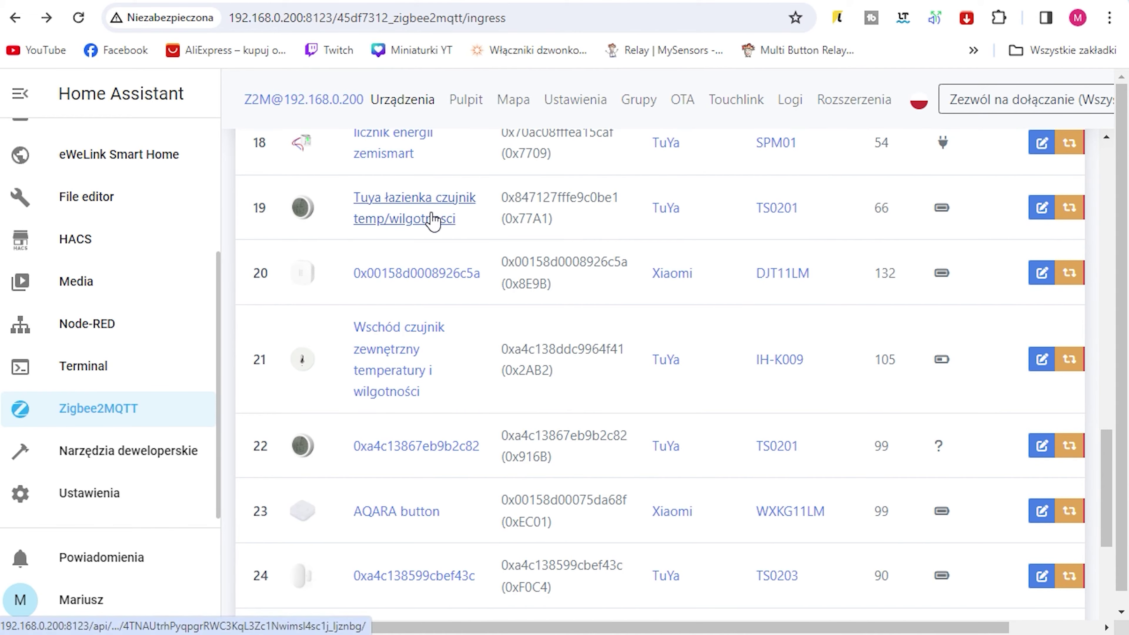
# Put the Dom dashboard into edit mode, start adding a card by entity, and search the entities for "grza"
pyautogui.scroll(5, 96, 223)
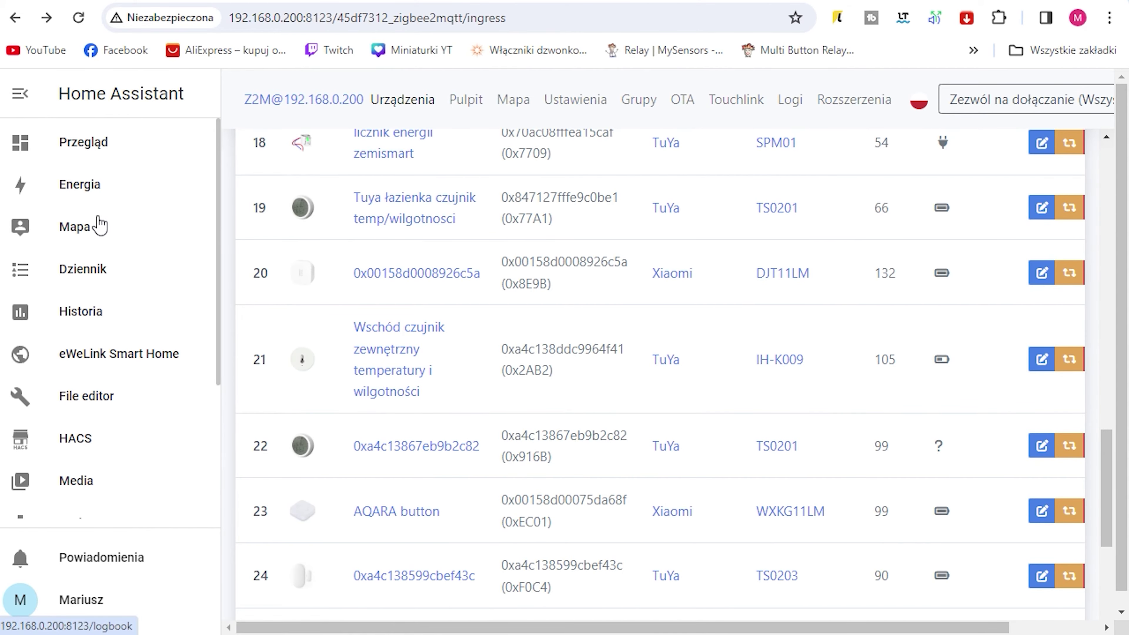
pyautogui.click(98, 145)
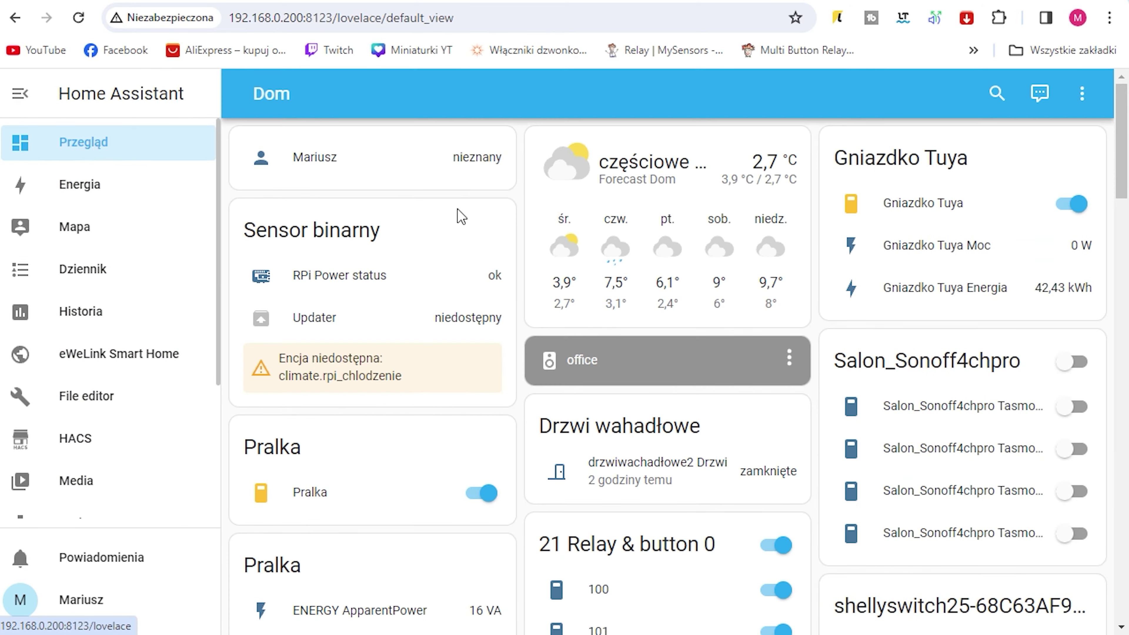
pyautogui.click(1081, 107)
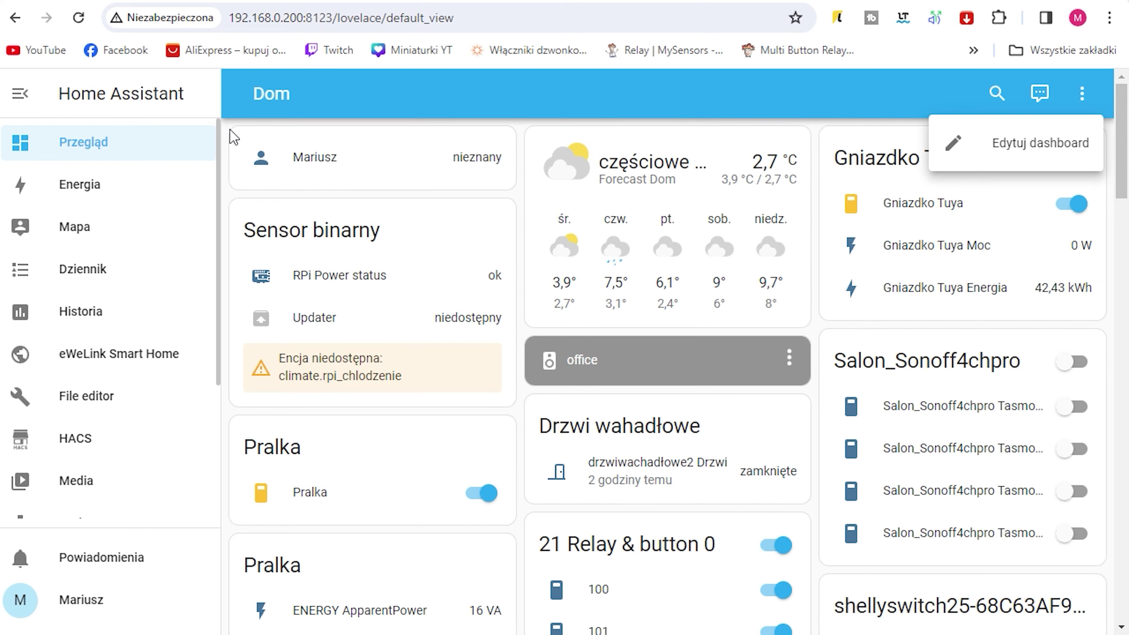
pyautogui.click(1062, 153)
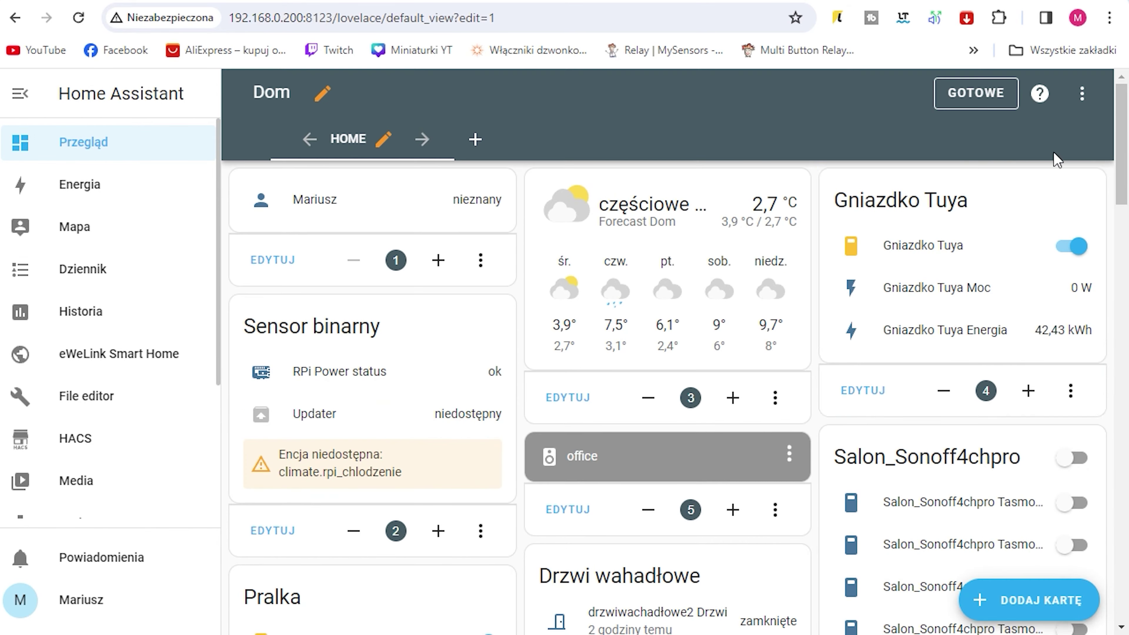
pyautogui.click(1027, 603)
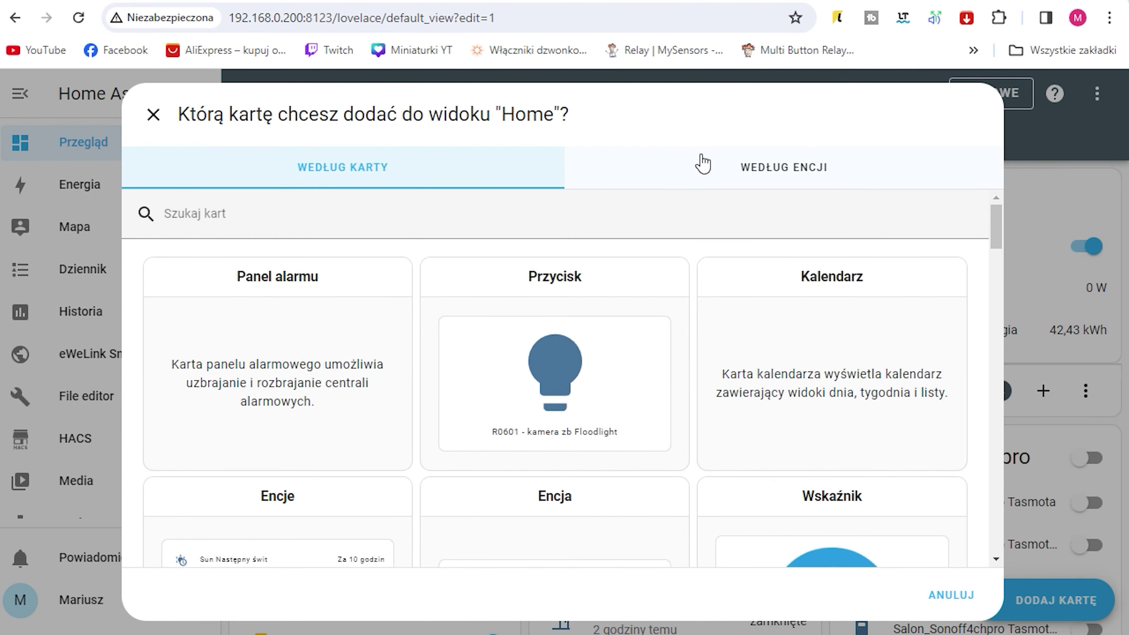
pyautogui.click(786, 174)
pyautogui.click(595, 232)
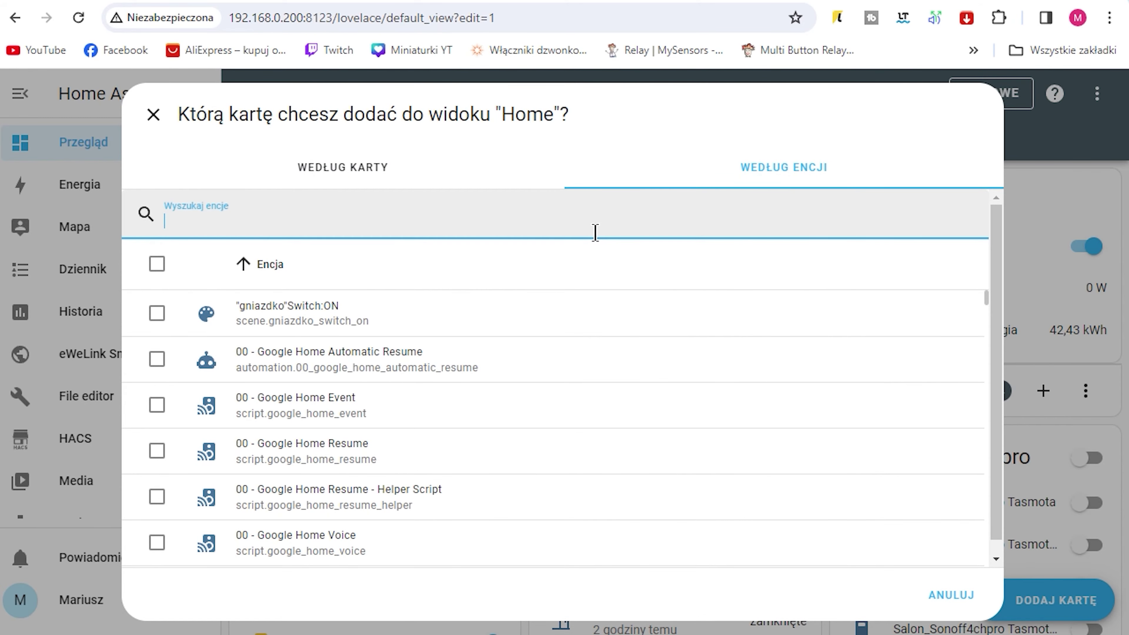
pyautogui.write('grz')
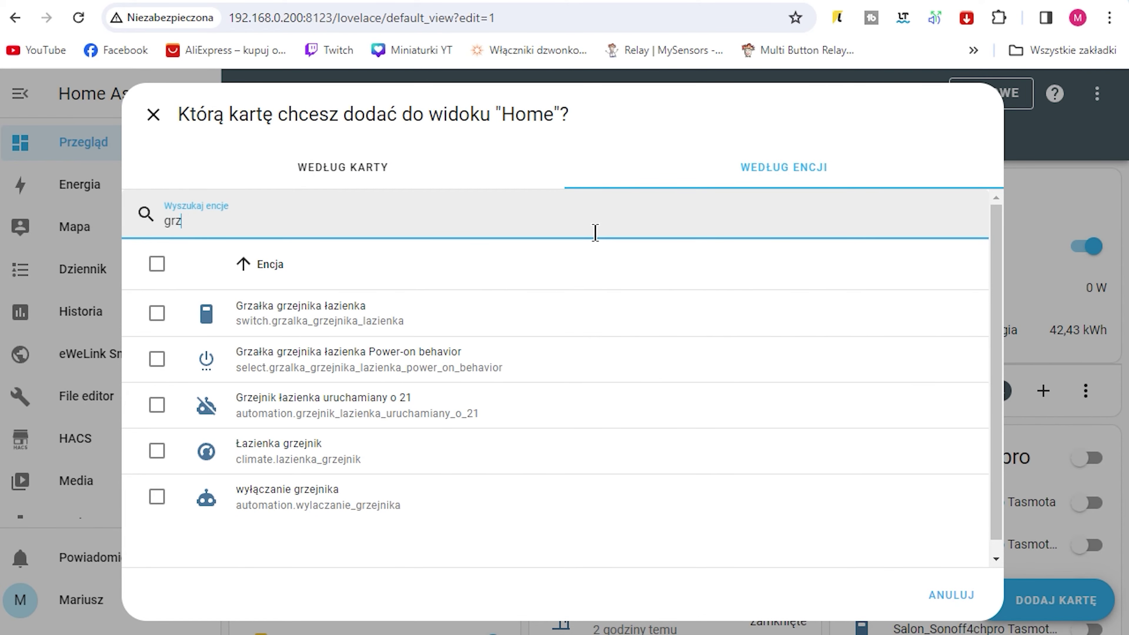
pyautogui.write('ea')
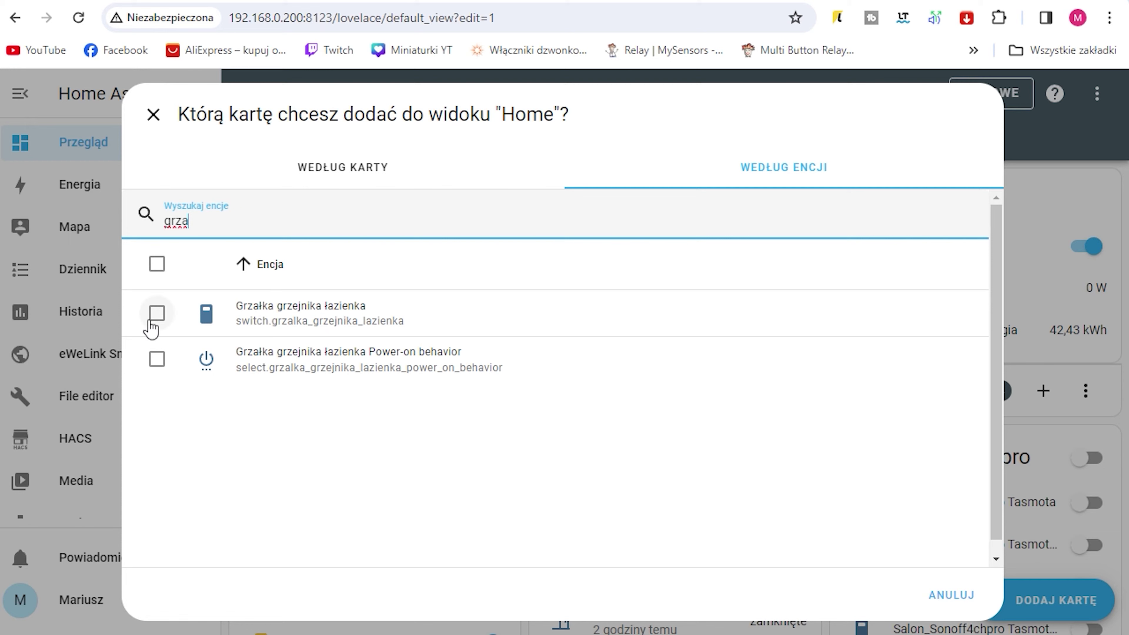
# Try to copy the entity ID switch.grzalka_grzejnika_lazienka directly from the entity list
pyautogui.moveTo(413, 322); pyautogui.dragTo(240, 324)
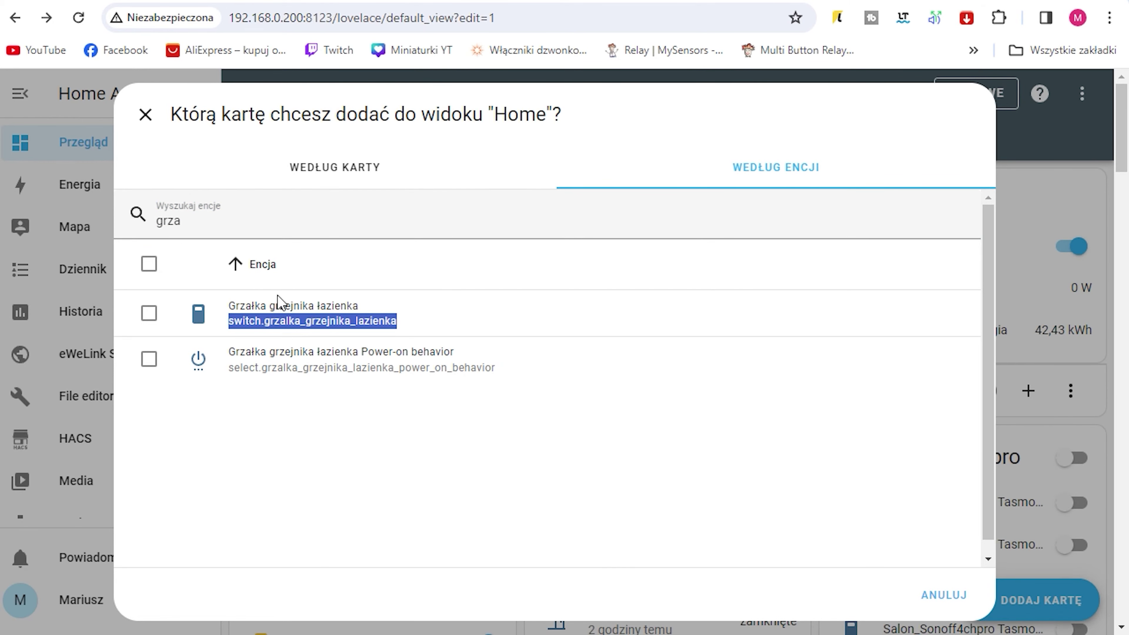
pyautogui.click(320, 316)
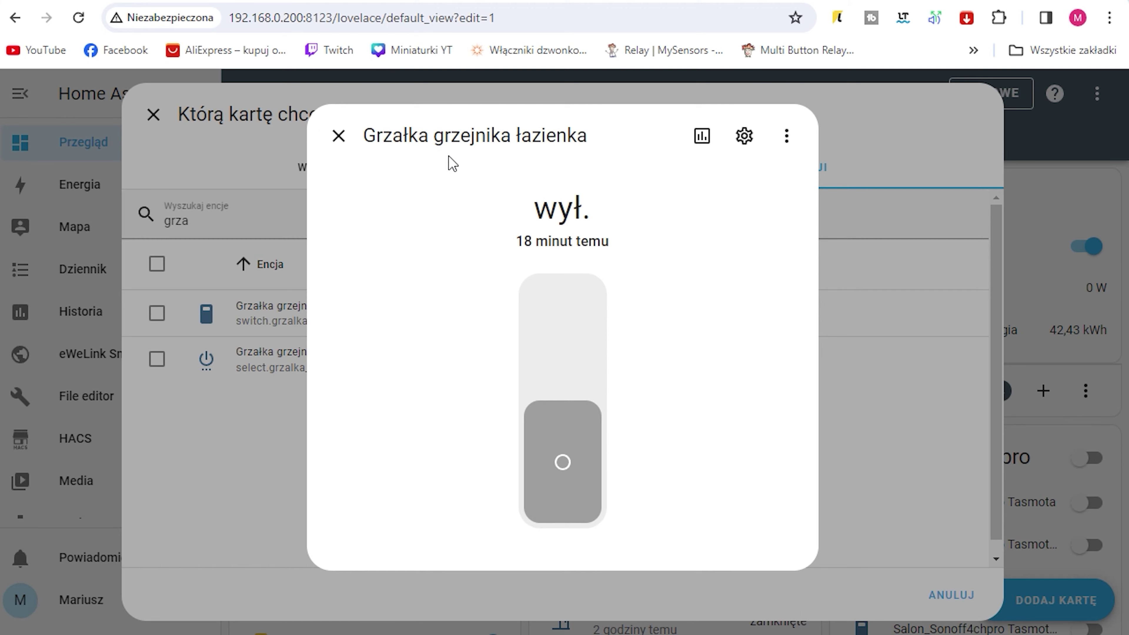
pyautogui.click(338, 136)
pyautogui.moveTo(397, 321); pyautogui.dragTo(224, 329)
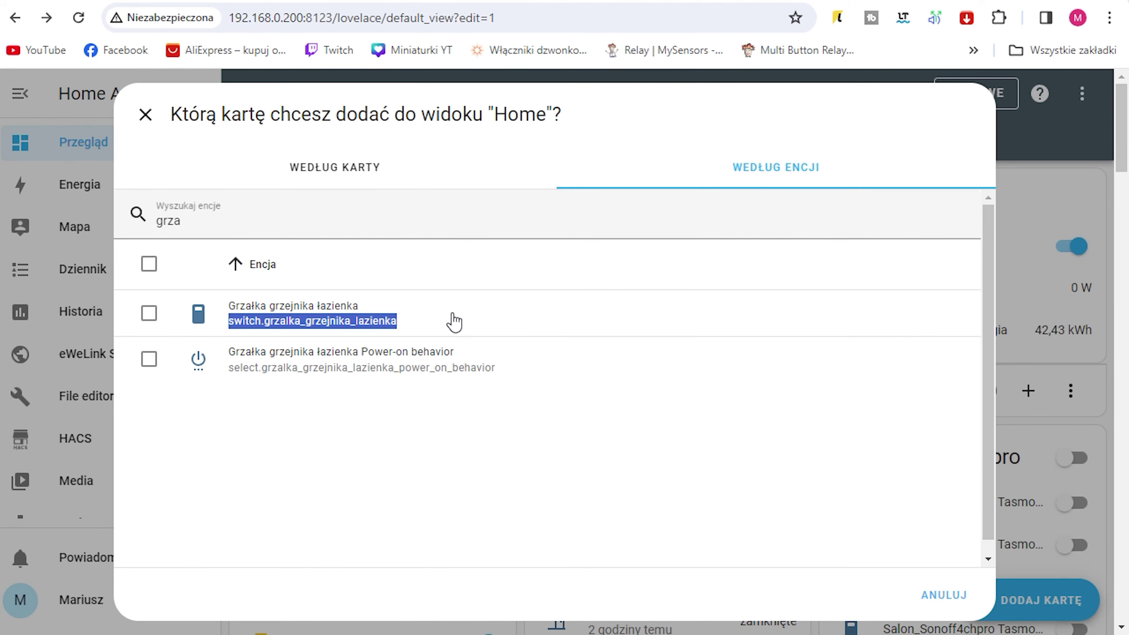
pyautogui.click(323, 318)
pyautogui.click(338, 136)
# Copy the entity ID from the settings of "Grzałka grzejnika łazienka" and paste it over switch.study_heater in configuration.yaml
pyautogui.click(304, 321)
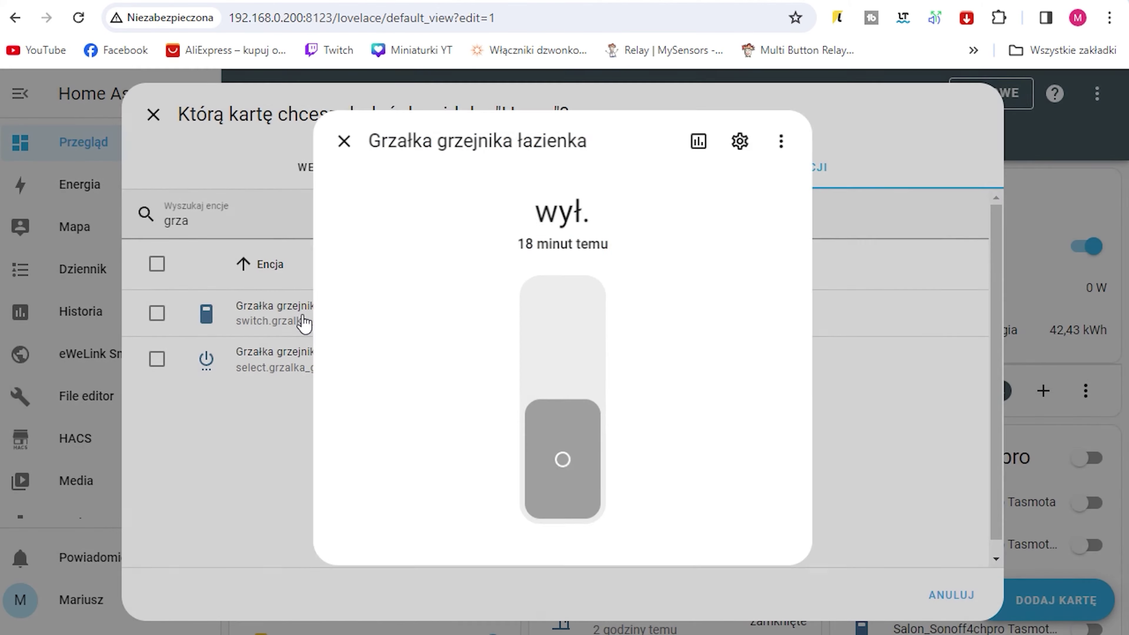
pyautogui.click(749, 138)
pyautogui.click(577, 379)
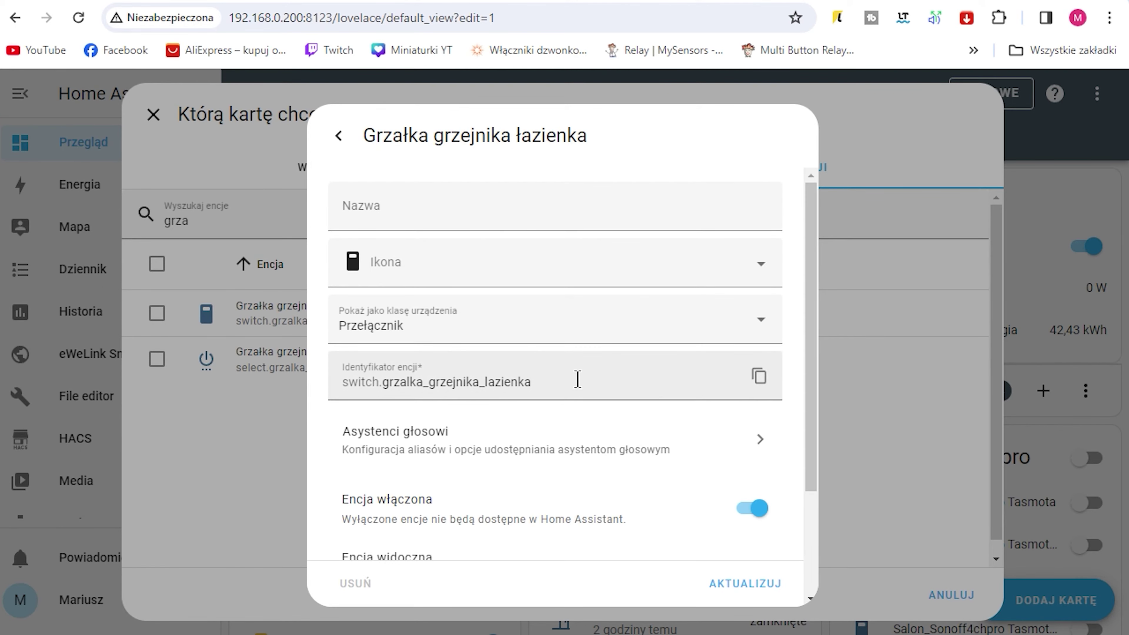
pyautogui.click(762, 378)
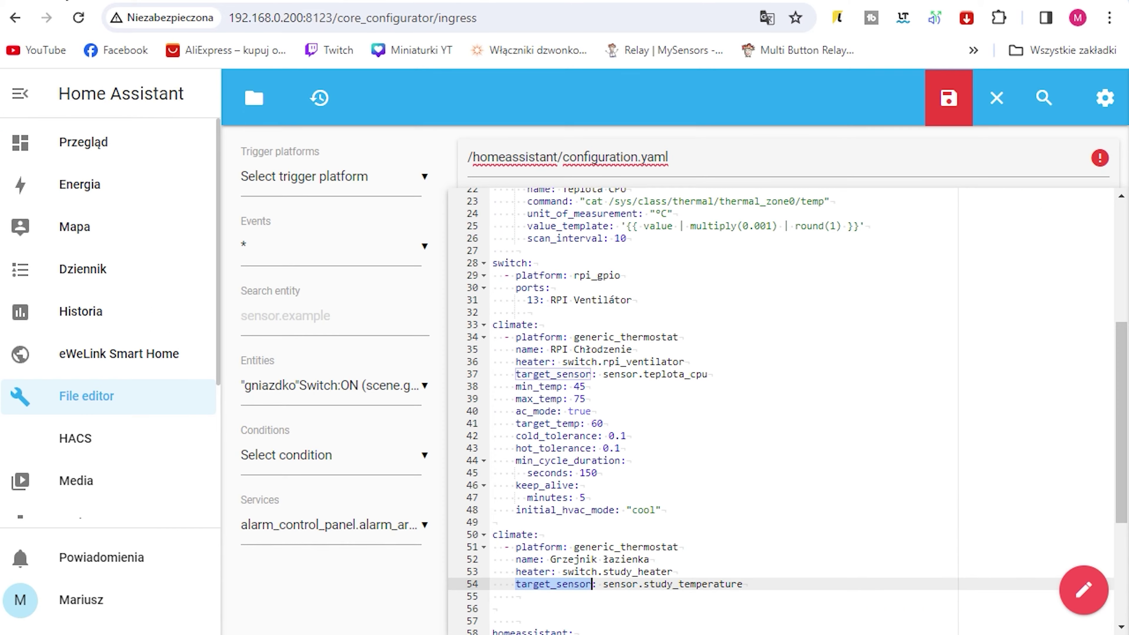
pyautogui.moveTo(562, 571); pyautogui.dragTo(673, 572)
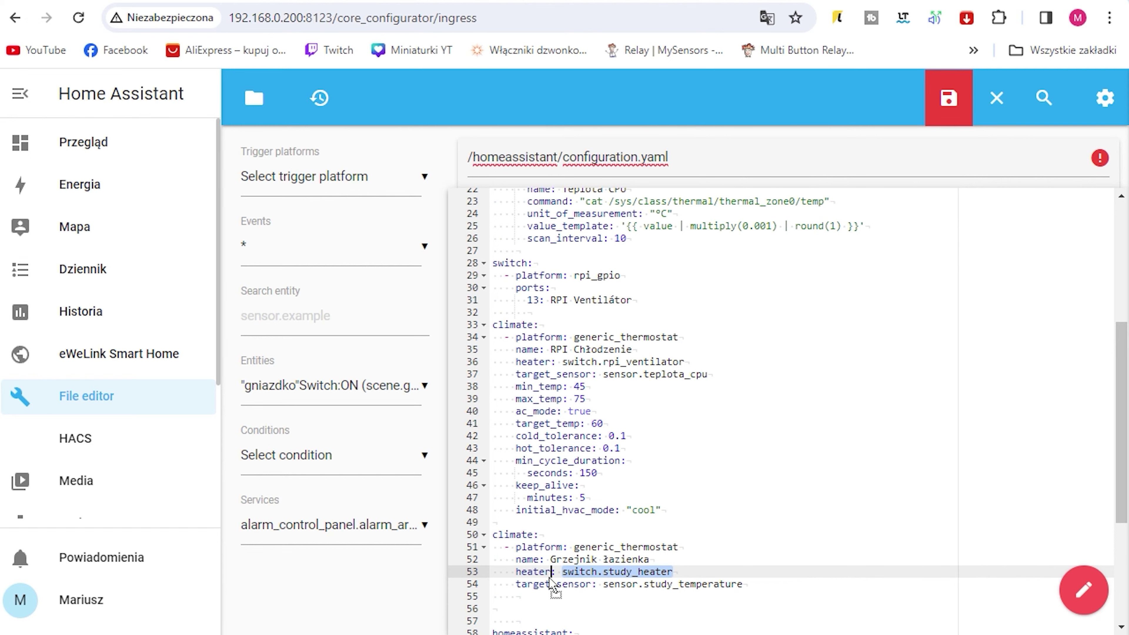
pyautogui.hotkey('ctrl', 'v')
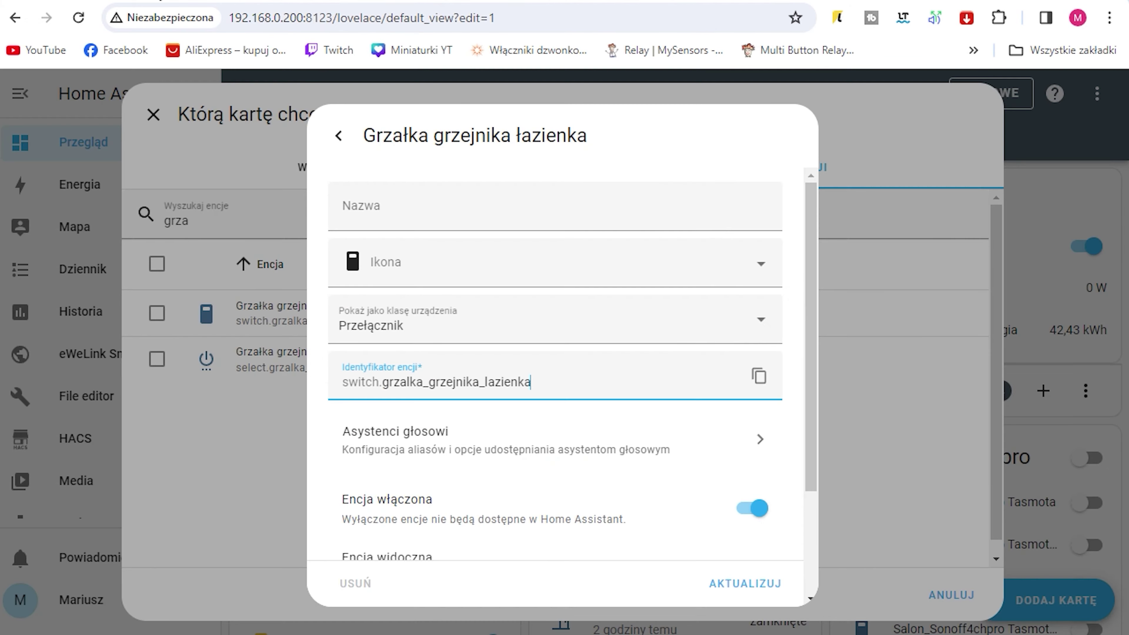
# Leave the heater switch's settings and search the card entities for "tuya" to find the bathroom temperature sensor
pyautogui.click(338, 137)
pyautogui.click(334, 137)
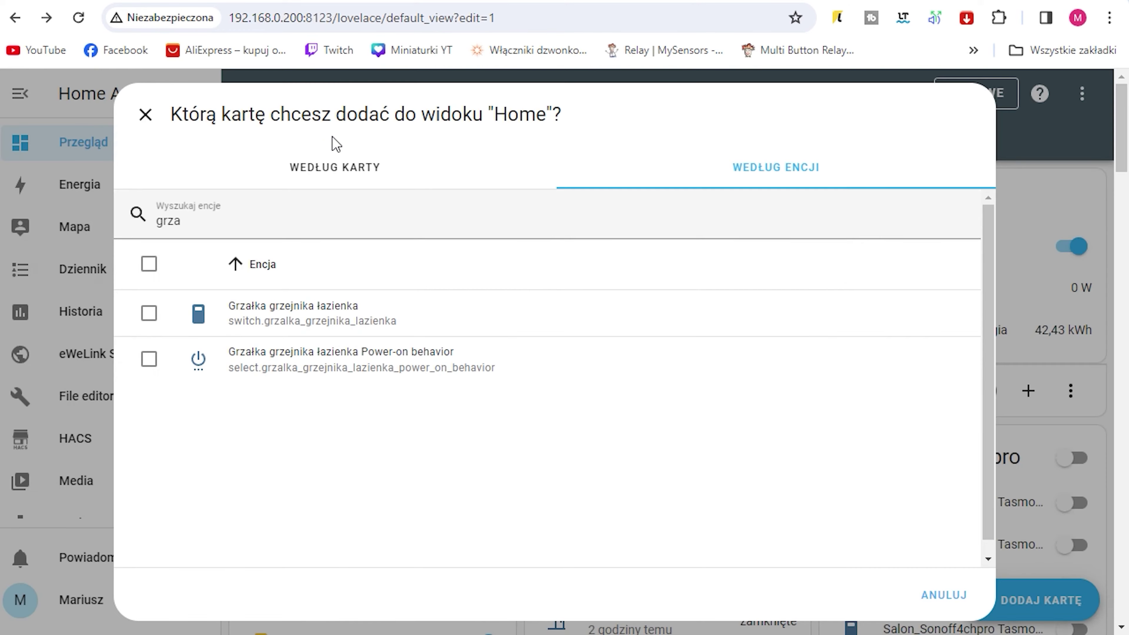
pyautogui.click(333, 222)
pyautogui.hotkey('ctrl', 'a')
pyautogui.write('tuya')
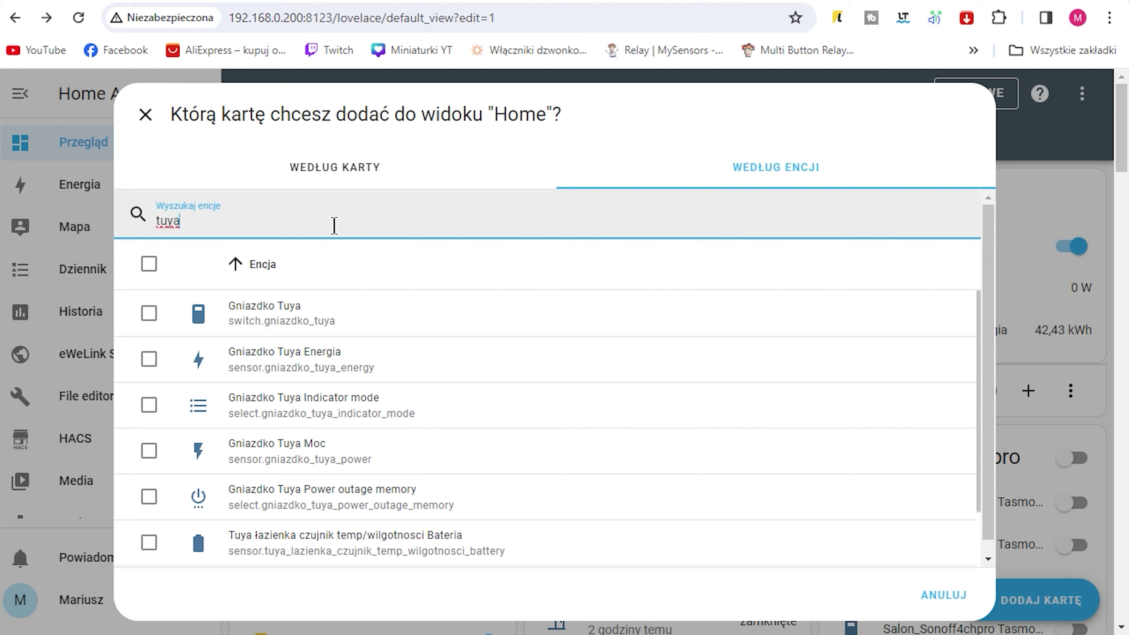
pyautogui.scroll(-2, 285, 505)
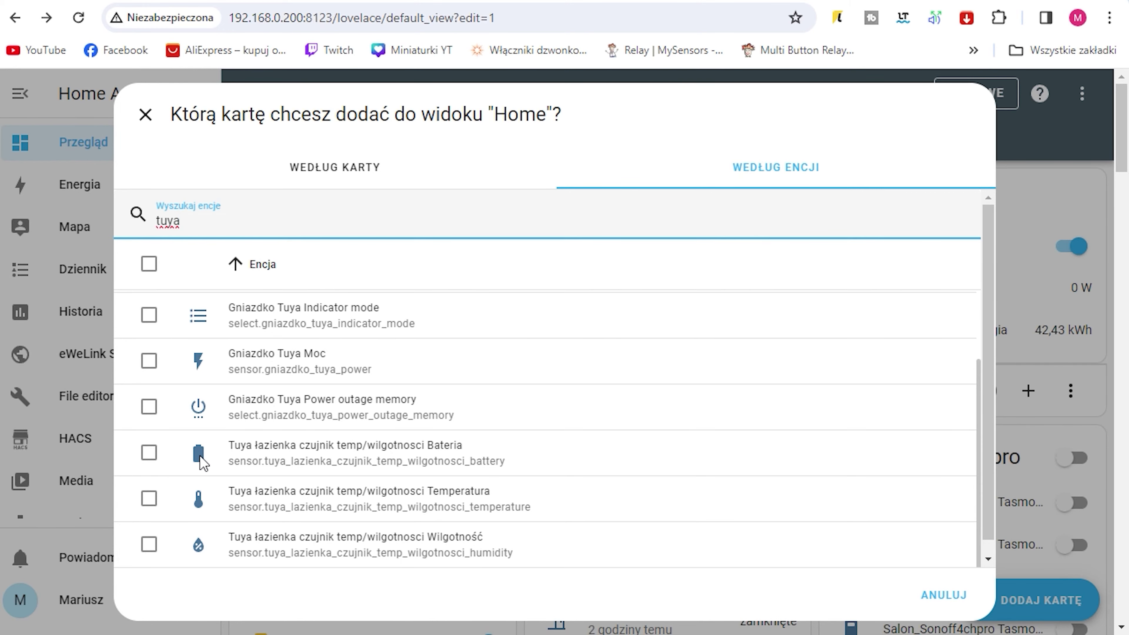
# Copy the entity ID from the settings of "Tuya łazienka czujnik temp/wilgotnosci Temperatura"
pyautogui.click(285, 512)
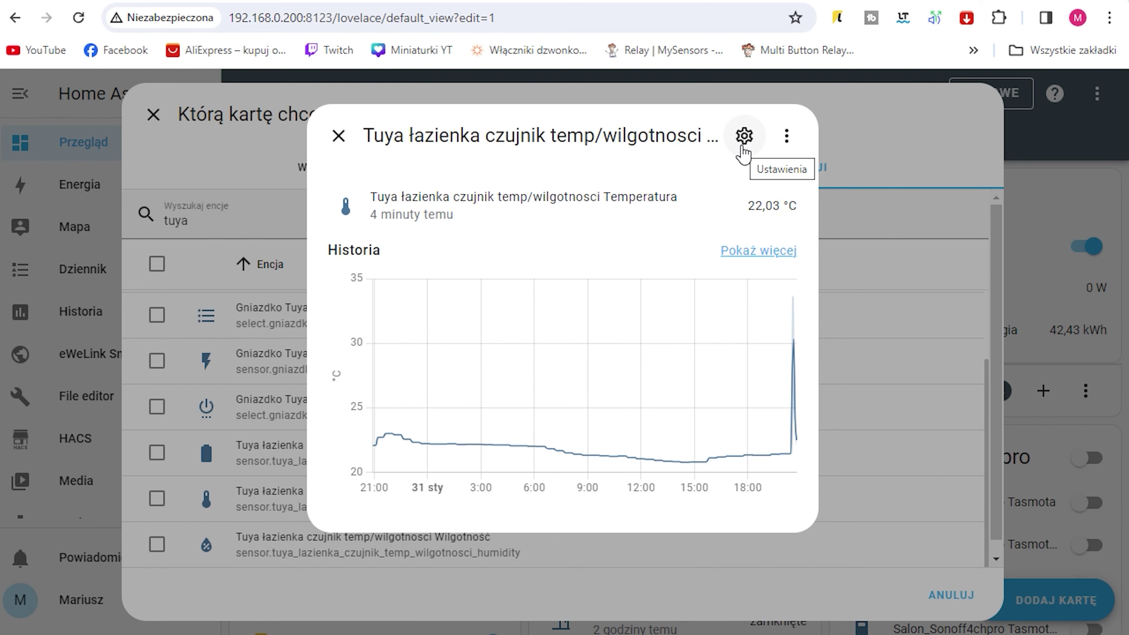
pyautogui.click(745, 136)
pyautogui.press('Tab')
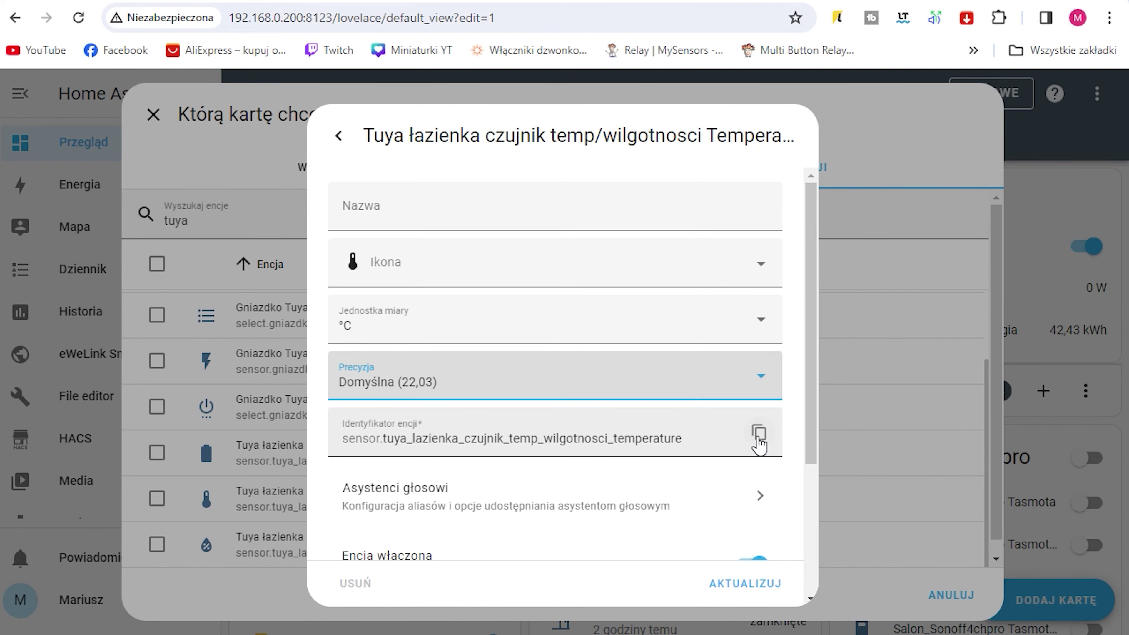
pyautogui.click(760, 434)
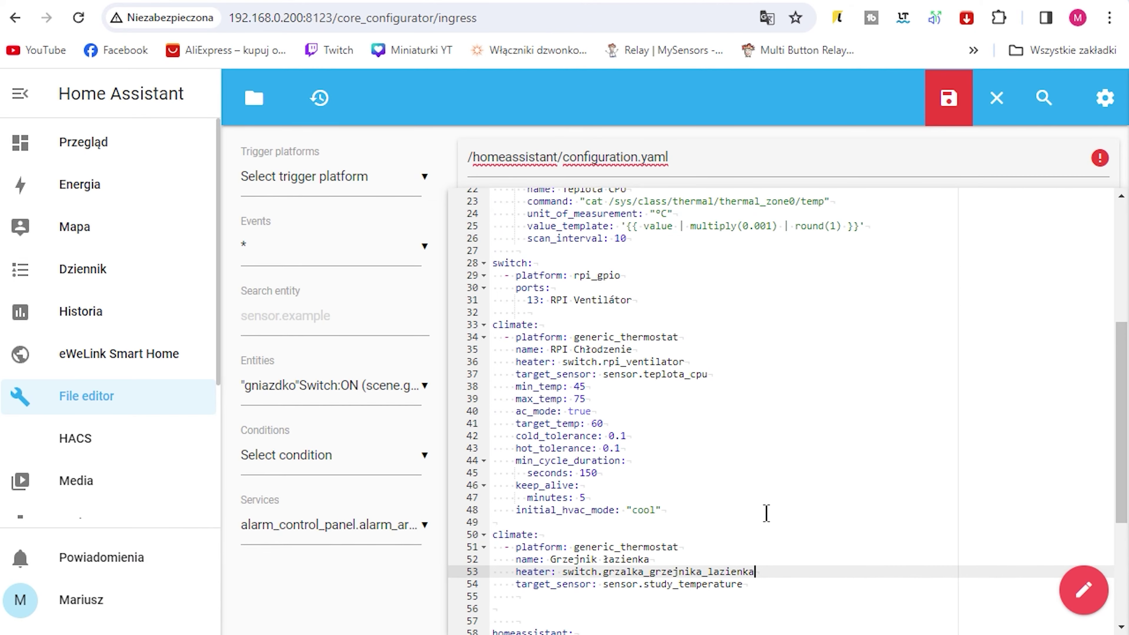
# Replace sensor.study_temperature with the copied sensor.tuya_lazienka_czujnik_temp_wilgotnosci_temperature as target_sensor in configuration.yaml and save the file
pyautogui.moveTo(744, 584); pyautogui.dragTo(606, 586)
pyautogui.hotkey('ctrl', 'v')
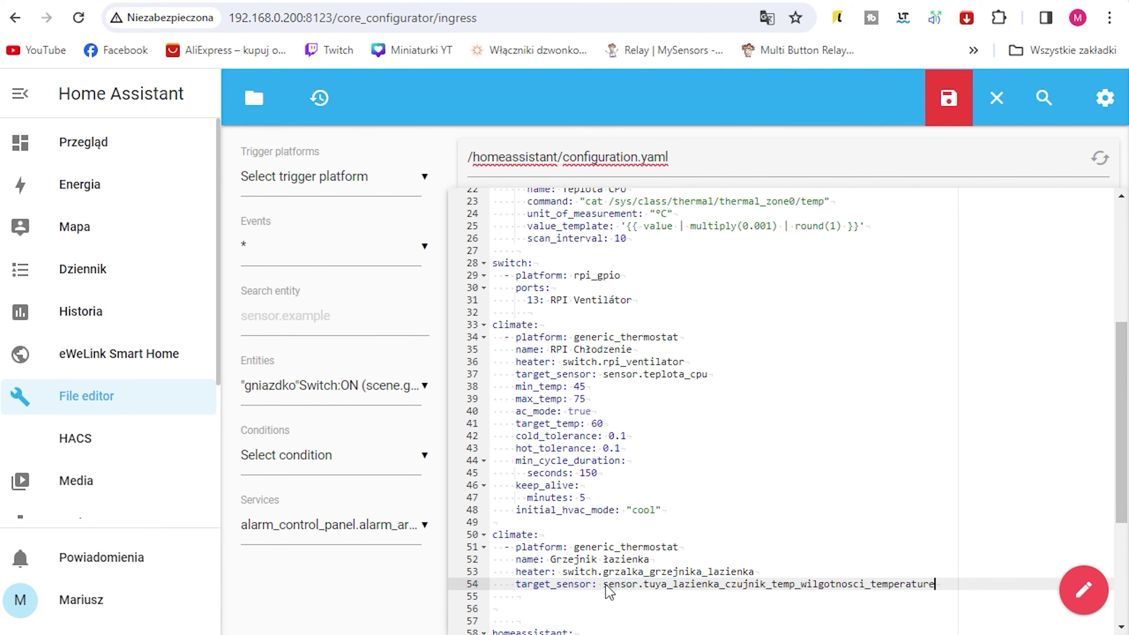
pyautogui.click(948, 106)
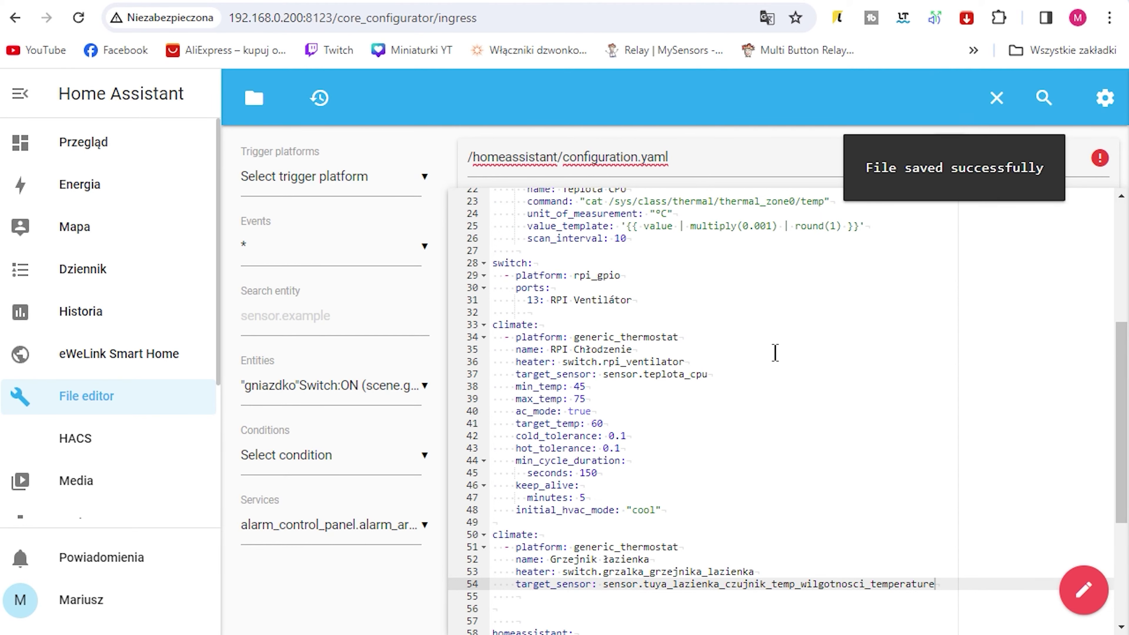
# Check the configuration in the developer tools and load the new YAML with a quick reload (Szybkie przeładowanie)
pyautogui.click(90, 493)
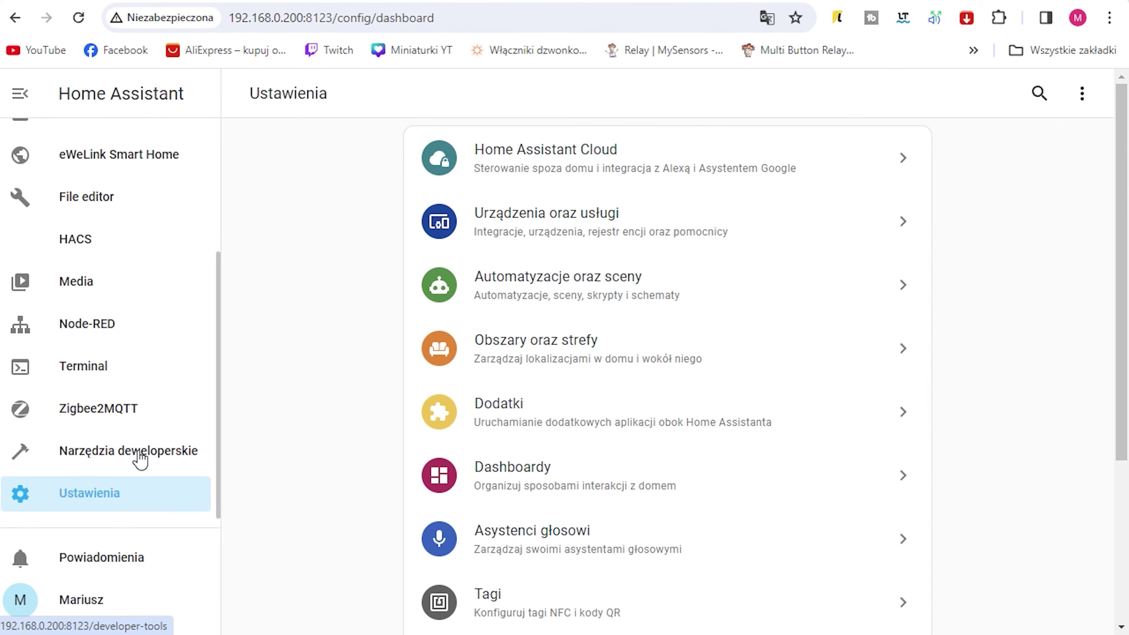
pyautogui.click(141, 458)
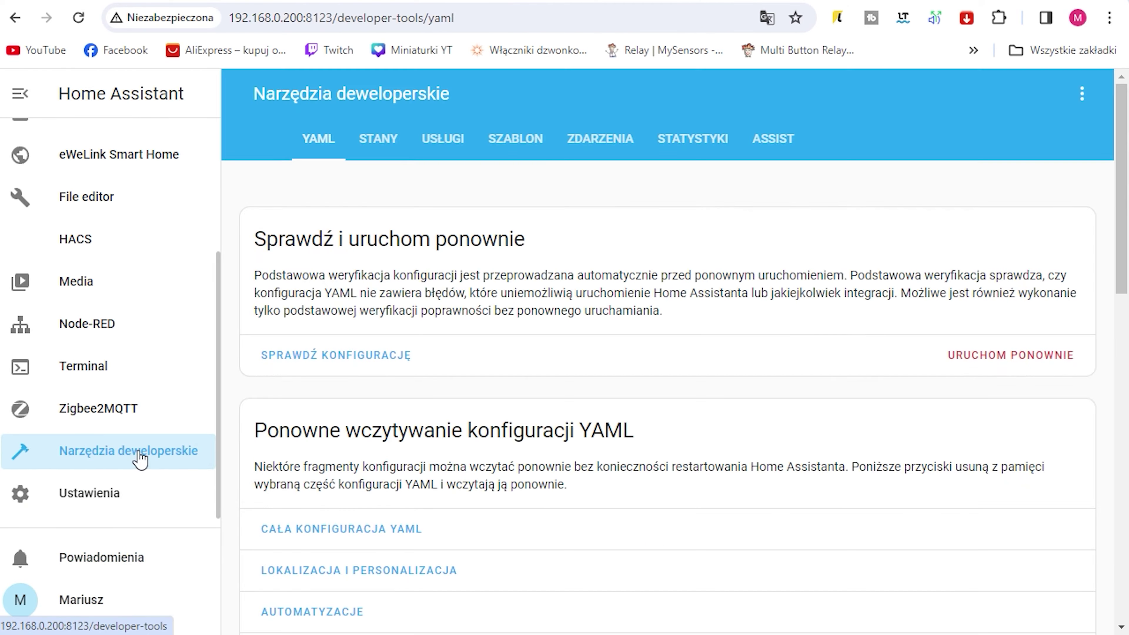
pyautogui.click(340, 361)
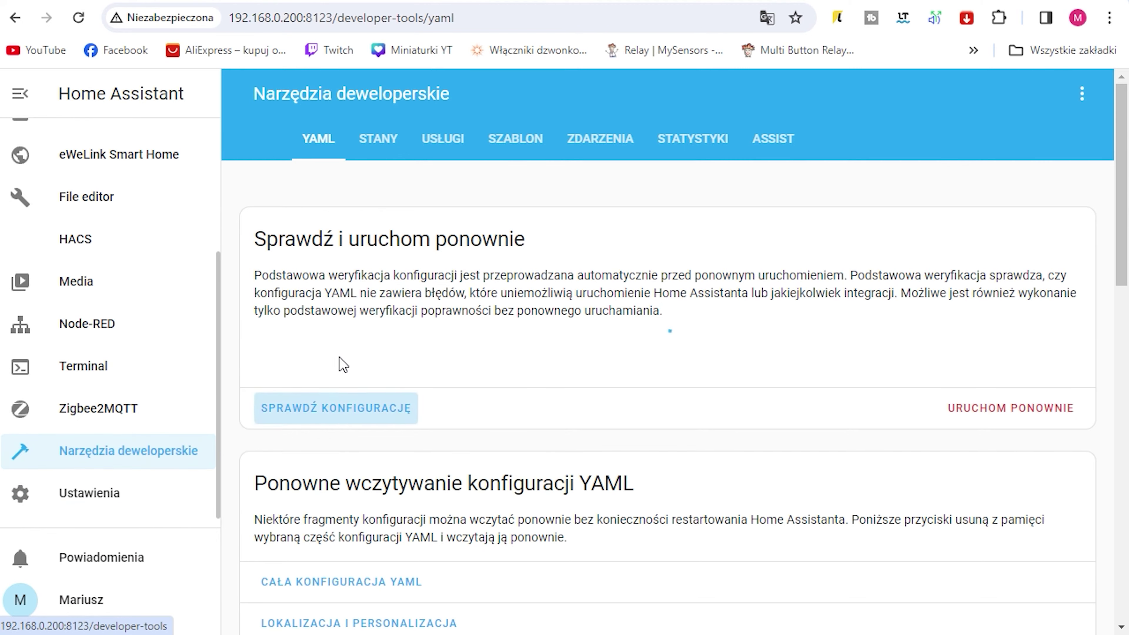
pyautogui.click(967, 397)
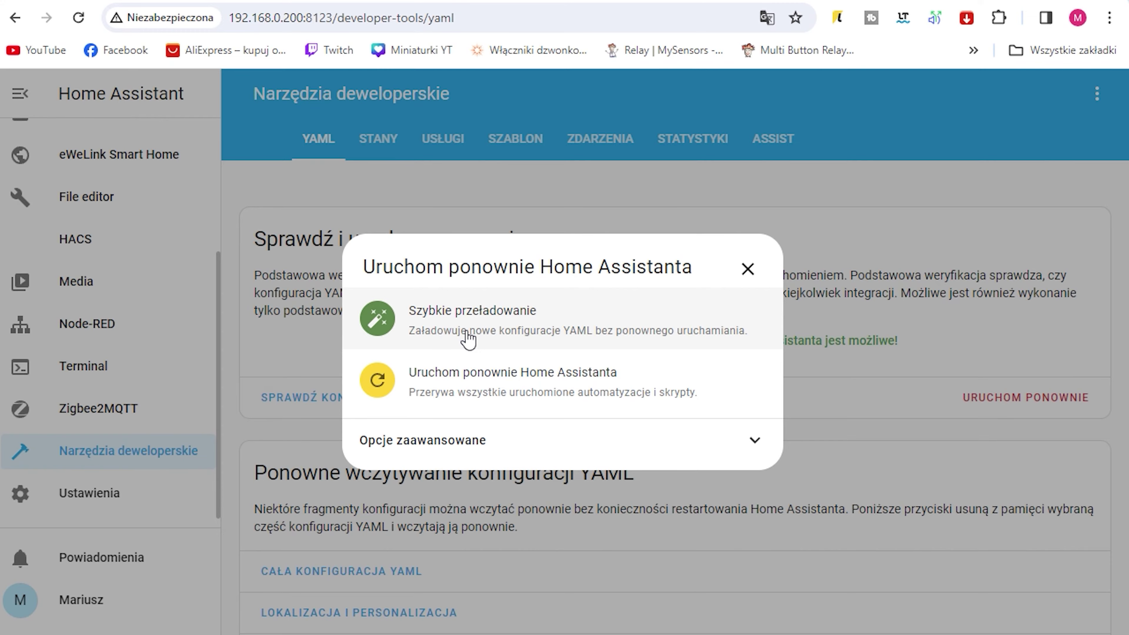
pyautogui.click(468, 339)
# Look up the new thermostat's name in configuration.yaml and search the dashboard's card entities for "grze"
pyautogui.click(86, 197)
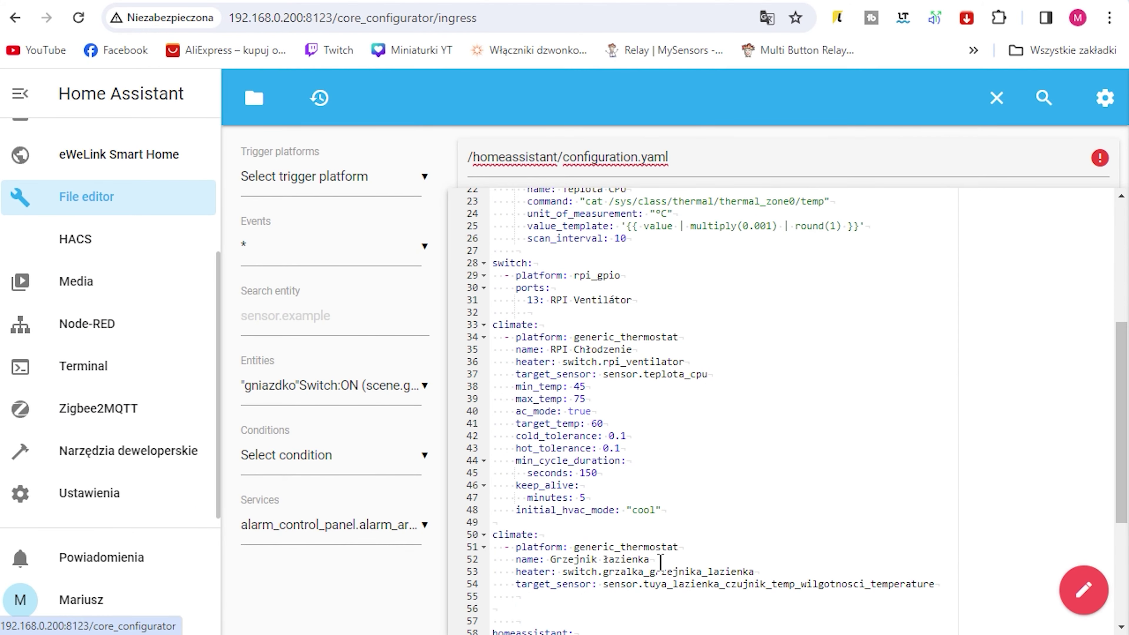
pyautogui.moveTo(663, 559); pyautogui.dragTo(551, 559)
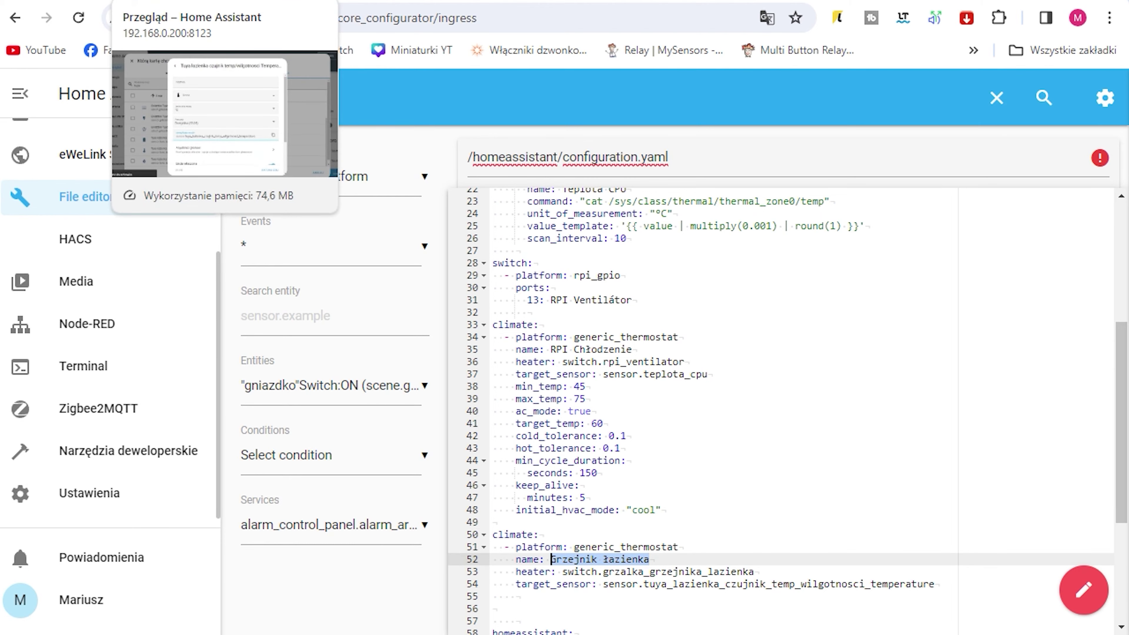
pyautogui.click(178, 0)
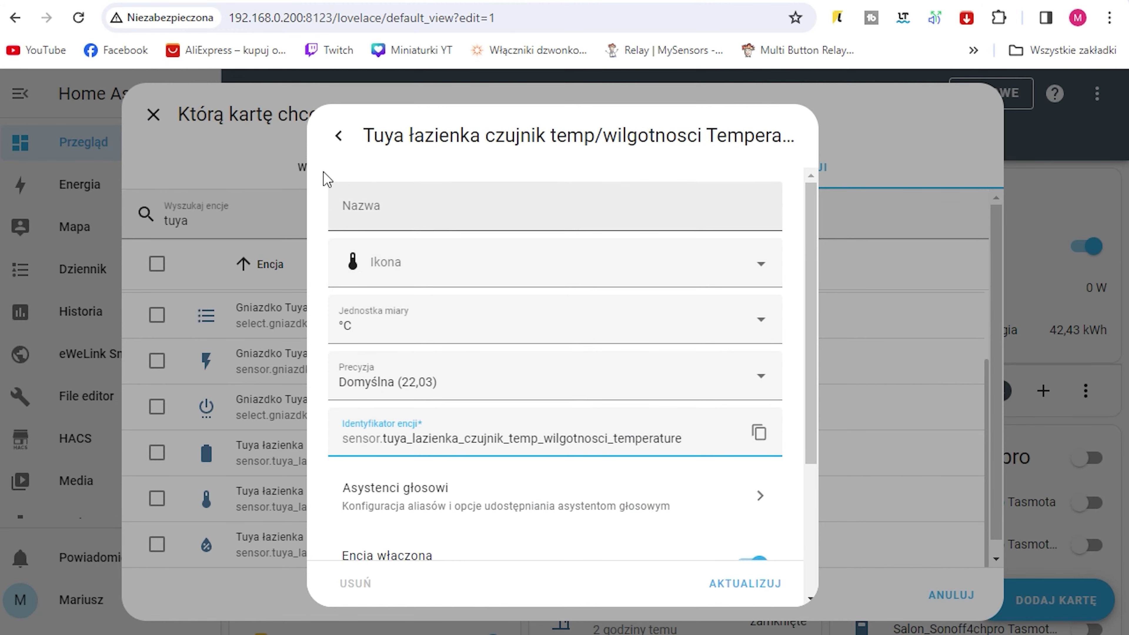
pyautogui.click(336, 136)
pyautogui.click(338, 136)
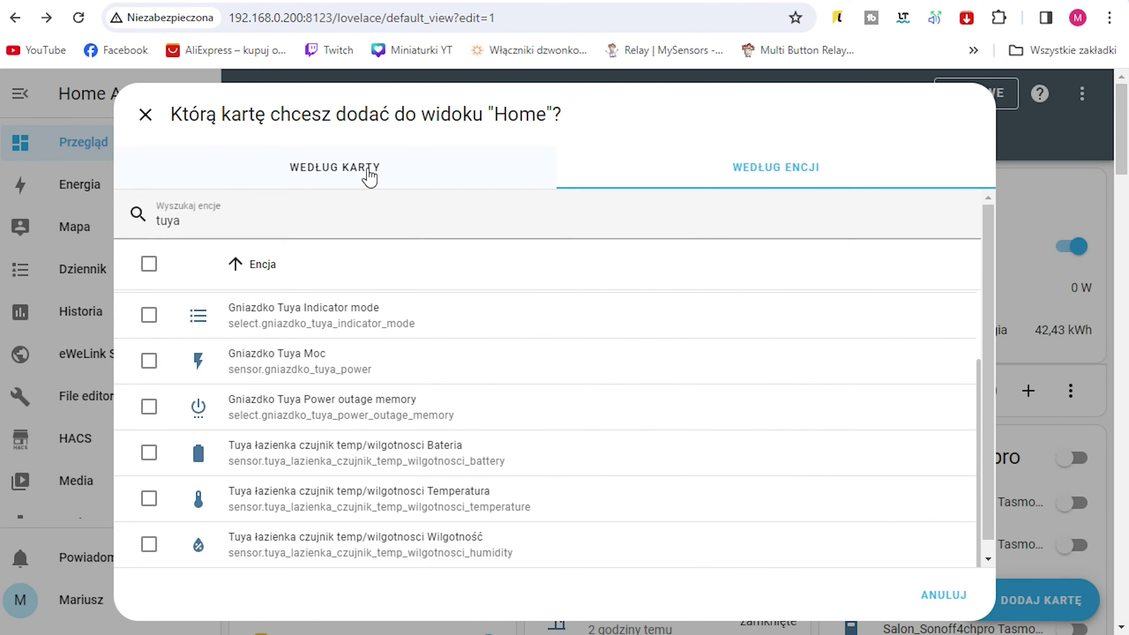
pyautogui.click(752, 183)
pyautogui.doubleClick(618, 218)
pyautogui.write('grze')
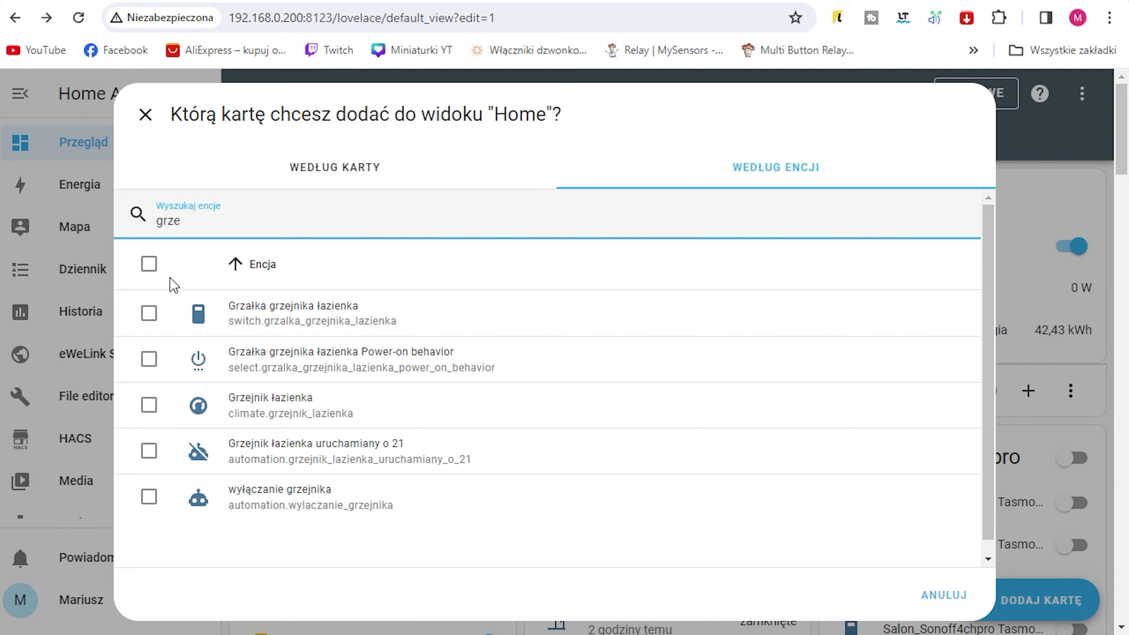
# Add the suggested thermostat card for climate.grzejnik_lazienka to the Home view of the dashboard
pyautogui.click(149, 405)
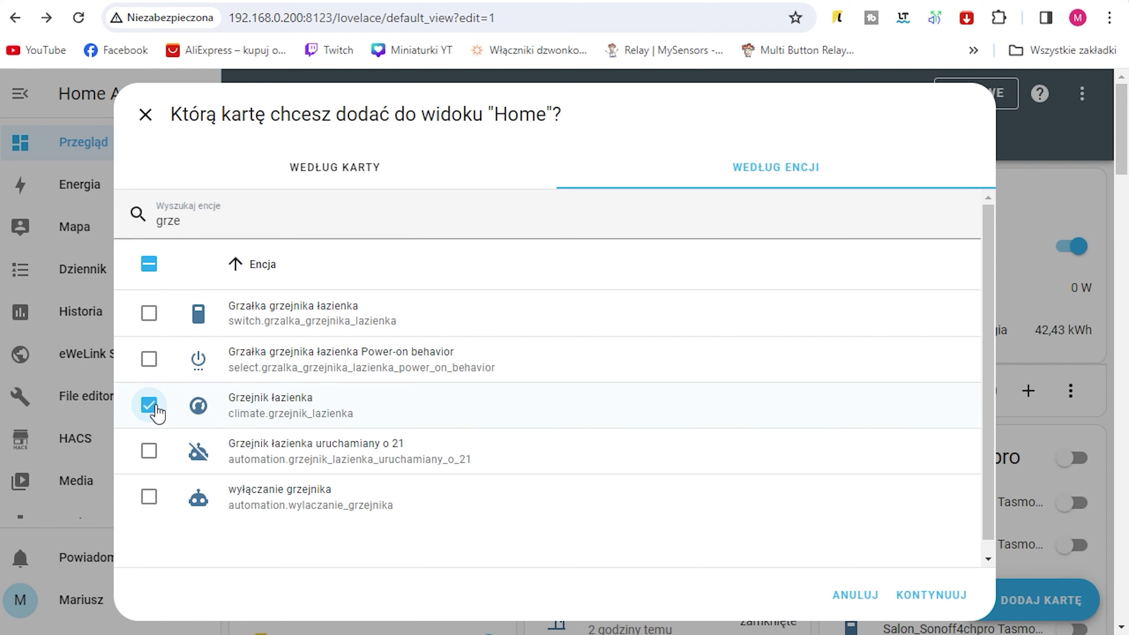
pyautogui.click(940, 605)
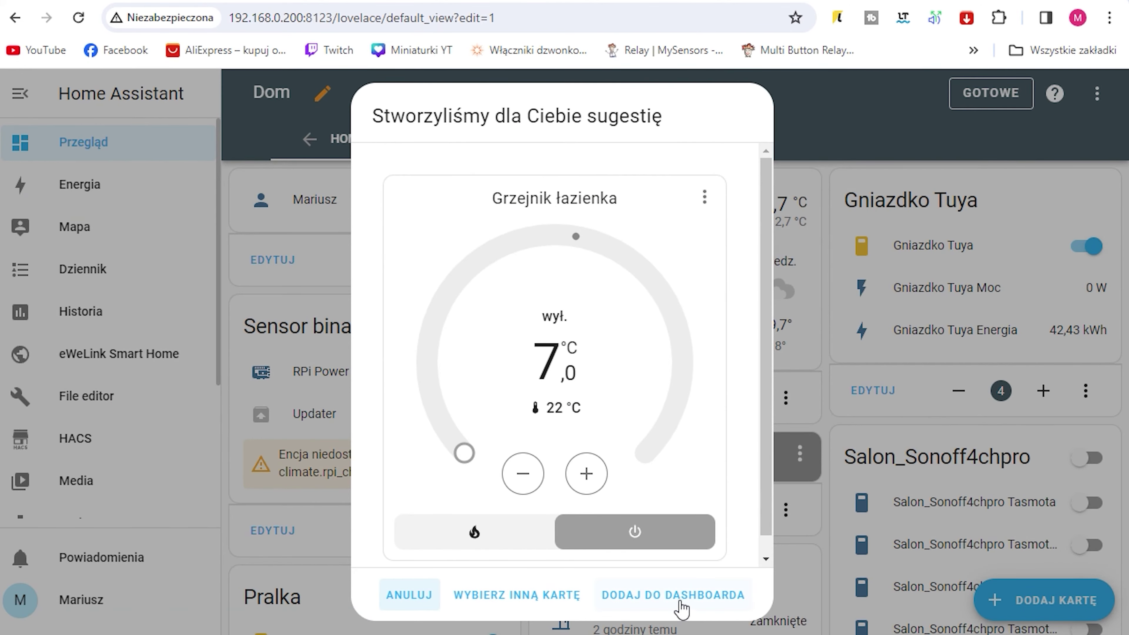
pyautogui.click(682, 596)
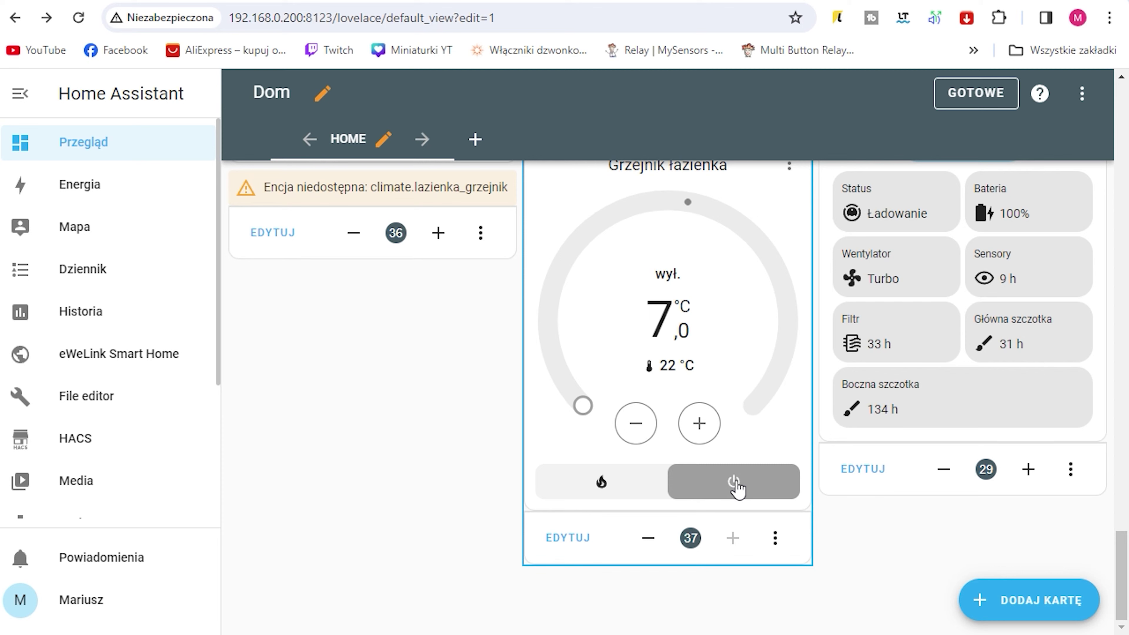
# Switch the Grzejnik łazienka thermostat to heating and test target temperatures of 23 °C, 21 °C and again 23 °C
pyautogui.click(622, 492)
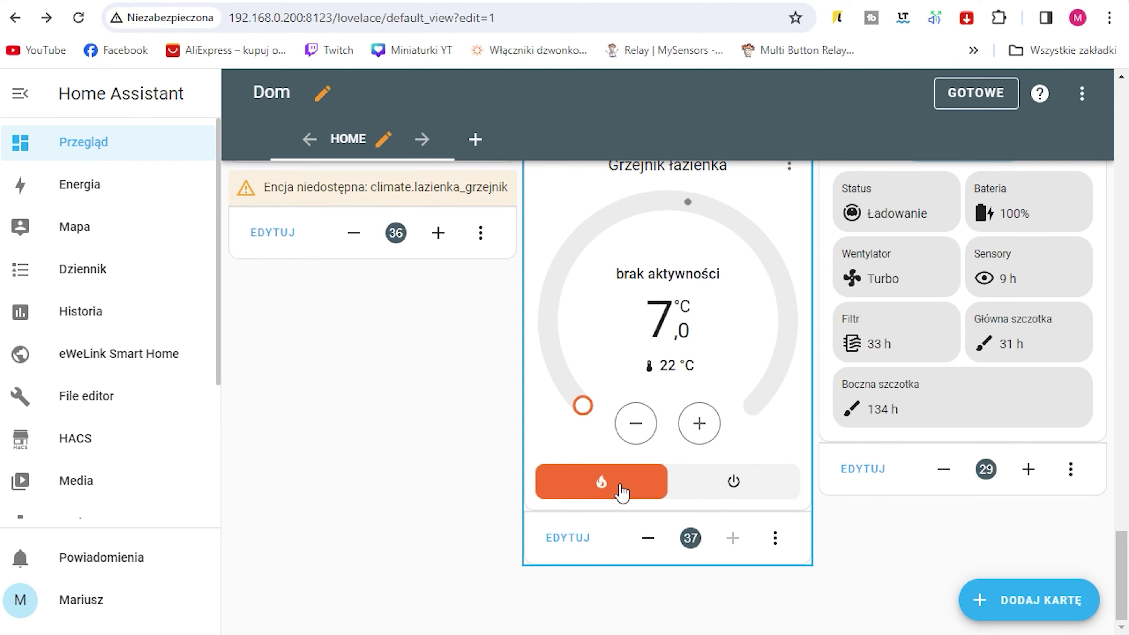
pyautogui.scroll(2, 618, 494)
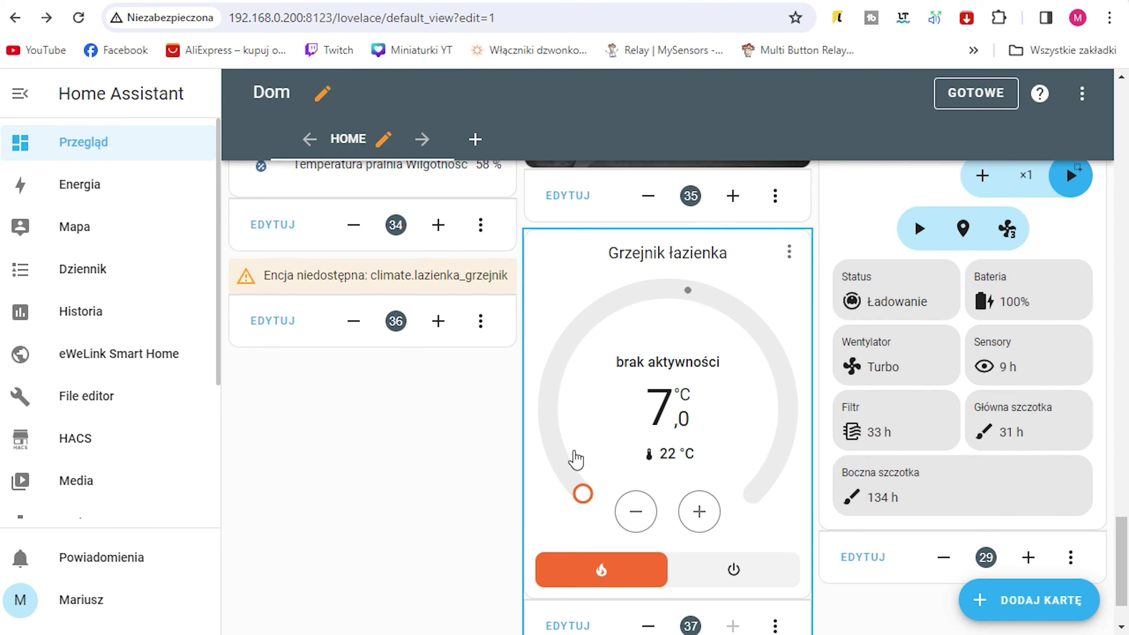
pyautogui.moveTo(575, 453); pyautogui.dragTo(710, 306)
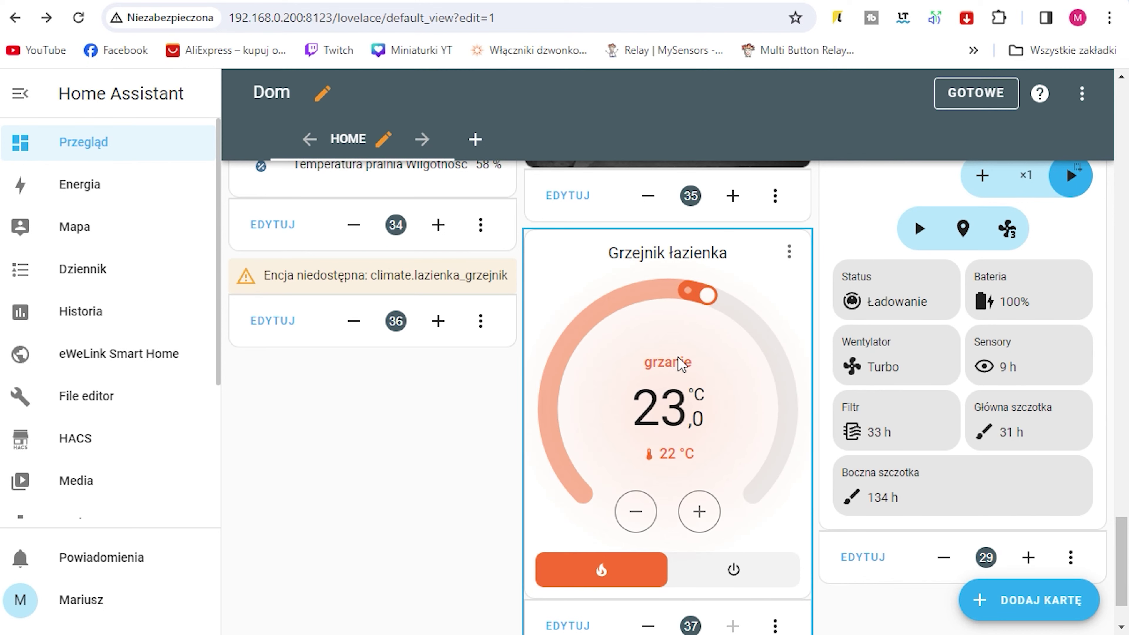
pyautogui.moveTo(710, 307); pyautogui.dragTo(667, 289)
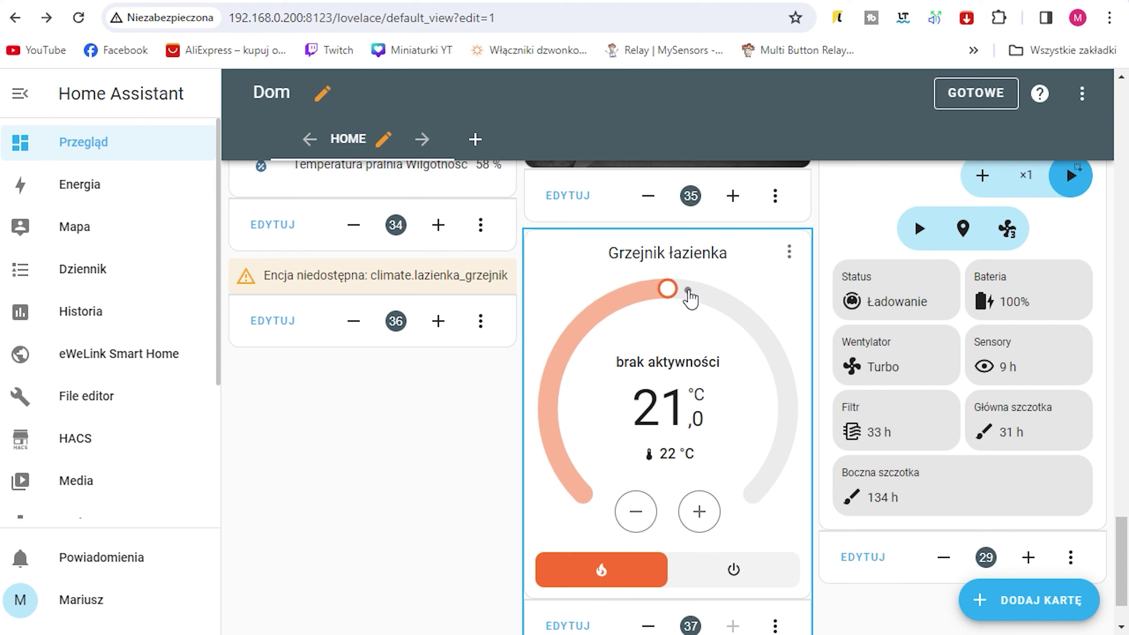
pyautogui.moveTo(668, 290); pyautogui.dragTo(710, 301)
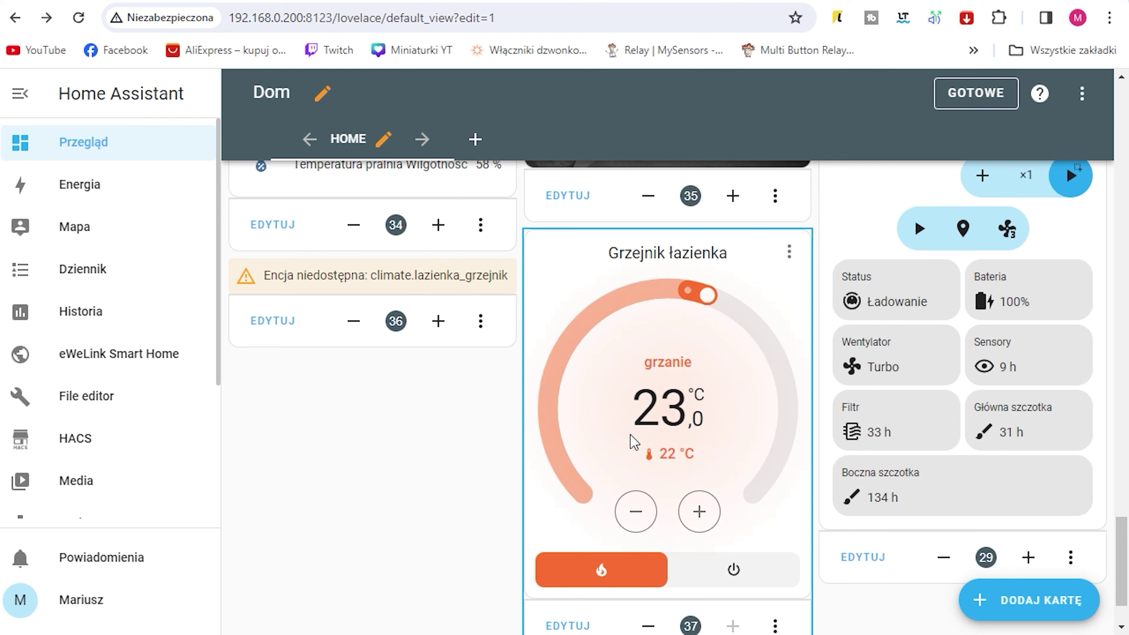